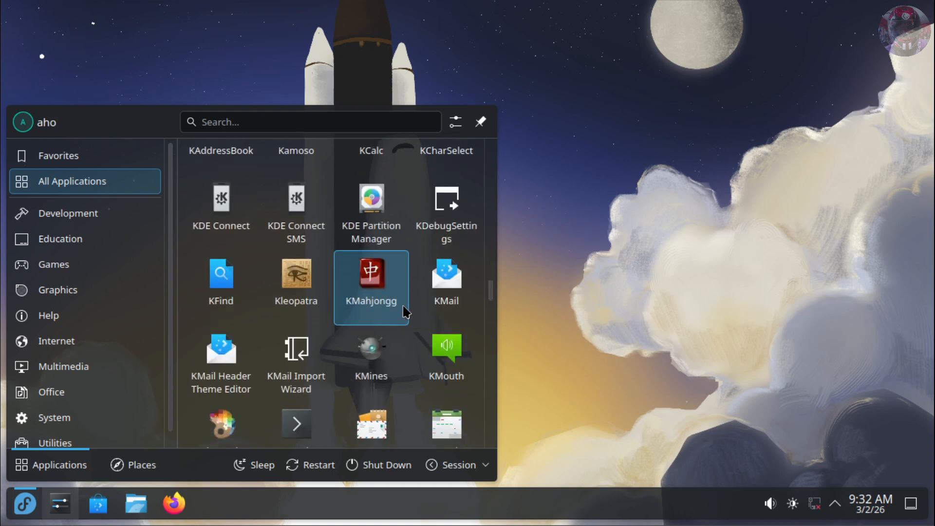
Browse All Applications in the KDE Application Launcher and launch Konsole.
{"action": "scroll", "coordinate": [404, 311], "scroll_direction": "down", "scroll_amount": 6}
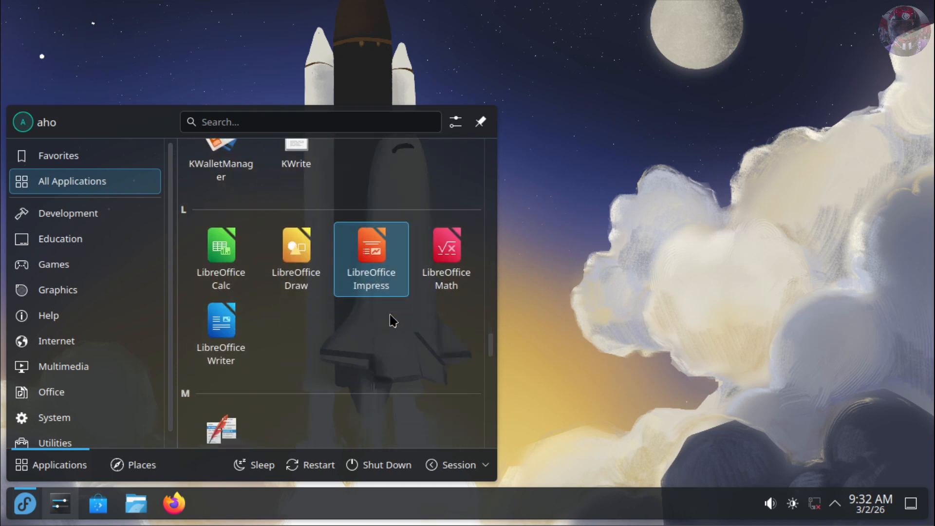
{"action": "scroll", "coordinate": [388, 348], "scroll_direction": "down", "scroll_amount": 3}
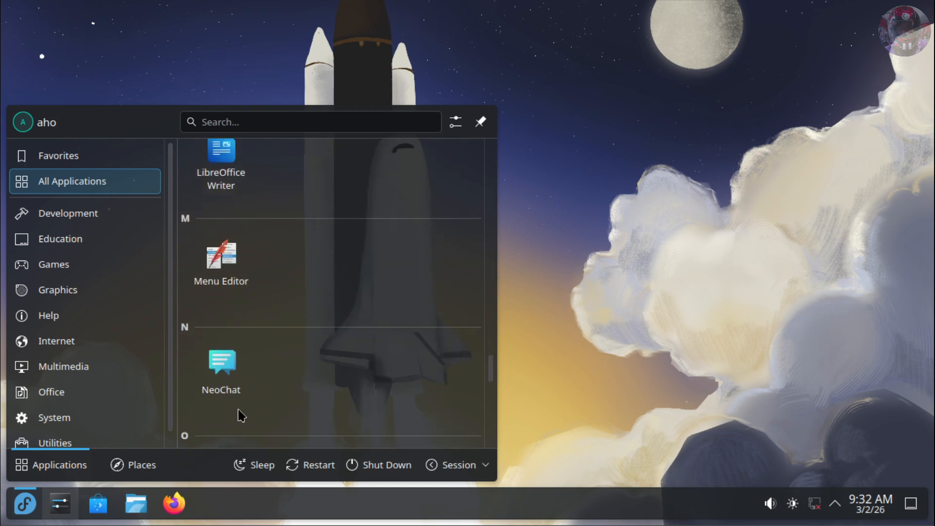
{"action": "left_click", "coordinate": [61, 509]}
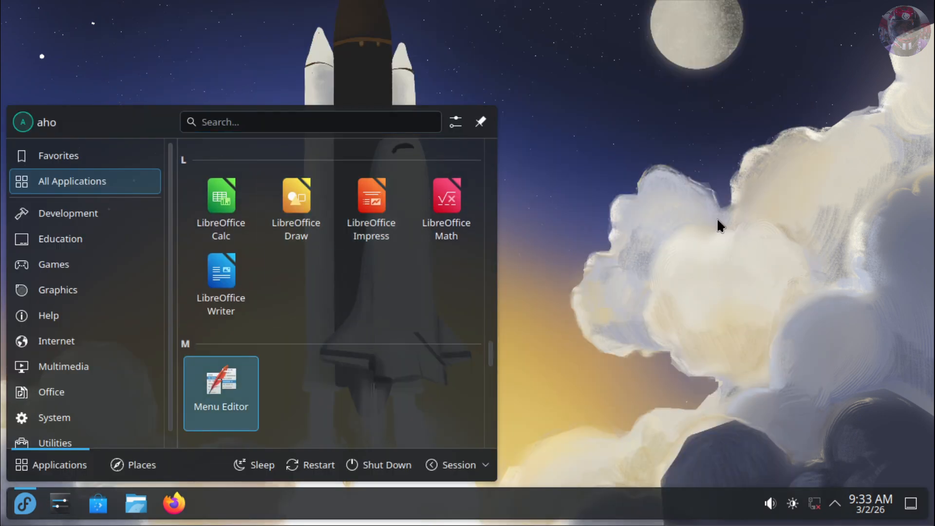
{"action": "left_click", "coordinate": [718, 223]}
{"action": "left_click", "coordinate": [23, 504]}
{"action": "left_click", "coordinate": [305, 237]}
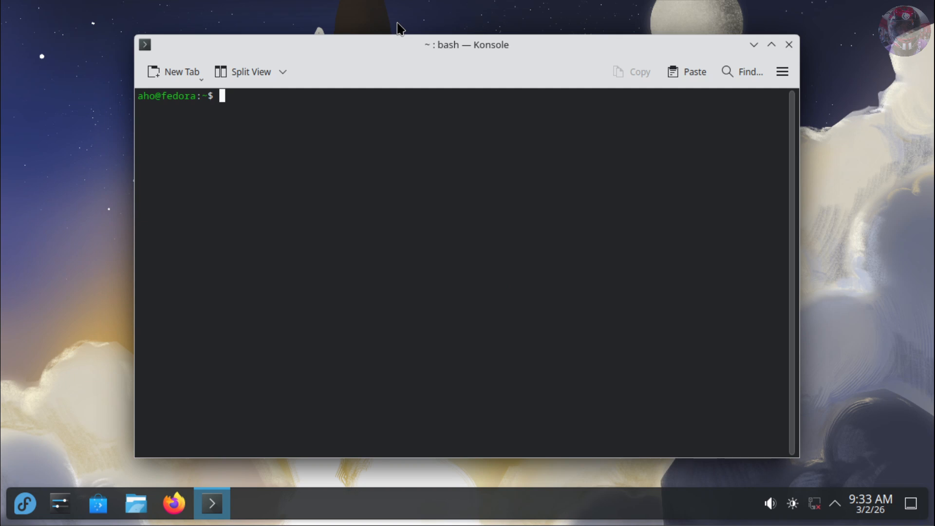
Run 'sudo dnf update' in Konsole, fixing the 'dbf' typo and entering the admin password.
{"action": "type", "text": "sudo"}
{"action": "type", "text": "dbf update"}
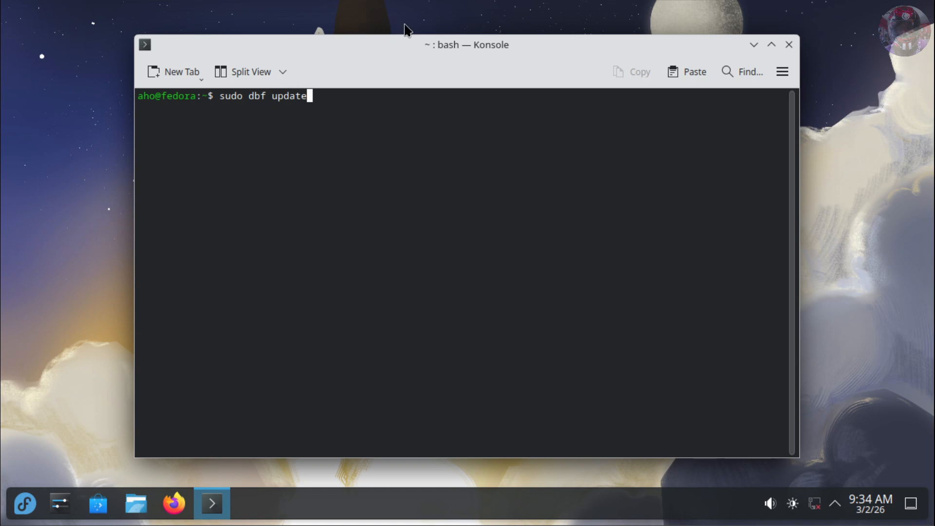
{"action": "key", "text": "Left"}
{"action": "key", "text": "Left"}
{"action": "key", "text": "Left"}
{"action": "key", "text": "Left"}
{"action": "key", "text": "Left"}
{"action": "key", "text": "Left"}
{"action": "key", "text": "Left"}
{"action": "key", "text": "Left"}
{"action": "key", "text": "BackSpace"}
{"action": "type", "text": "n"}
{"action": "key", "text": "Return"}
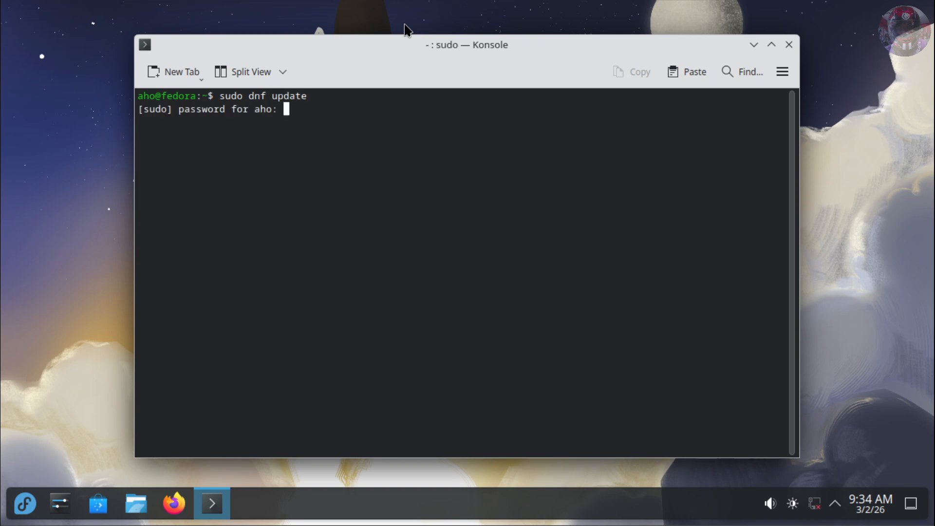
{"action": "key", "text": "Return"}
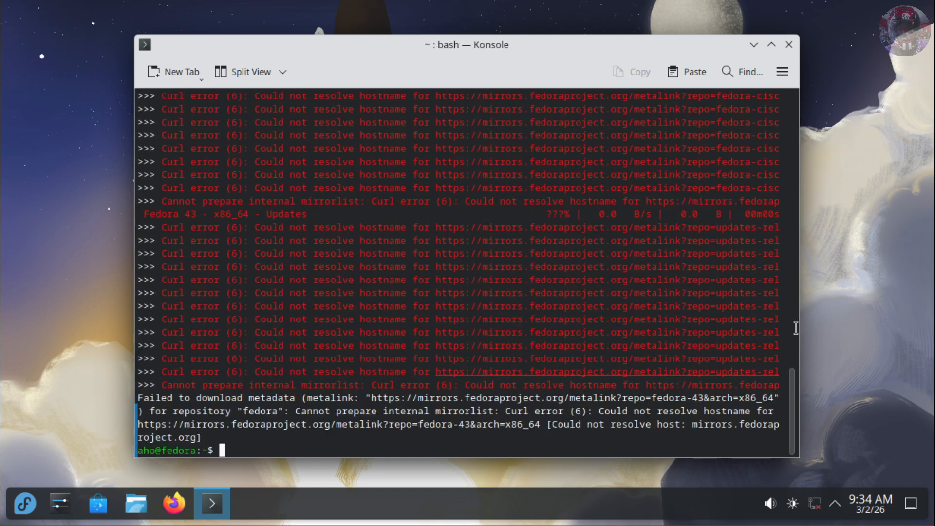
After the Curl hostname resolution errors, rerun the command as 'sudo rpm update'.
{"action": "scroll", "coordinate": [340, 318], "scroll_direction": "up", "scroll_amount": 10}
{"action": "scroll", "coordinate": [340, 318], "scroll_direction": "up", "scroll_amount": 10}
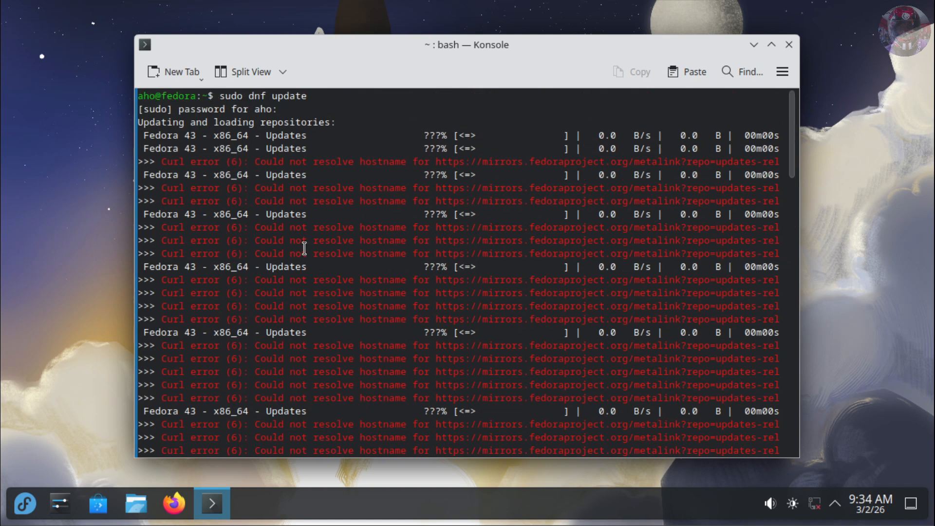
{"action": "double_click", "coordinate": [256, 96]}
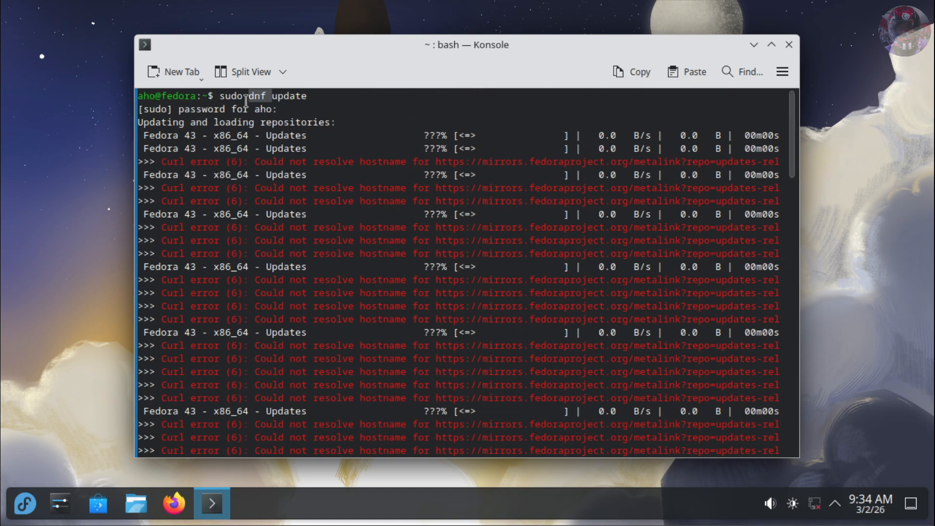
{"action": "scroll", "coordinate": [446, 236], "scroll_direction": "down", "scroll_amount": 20}
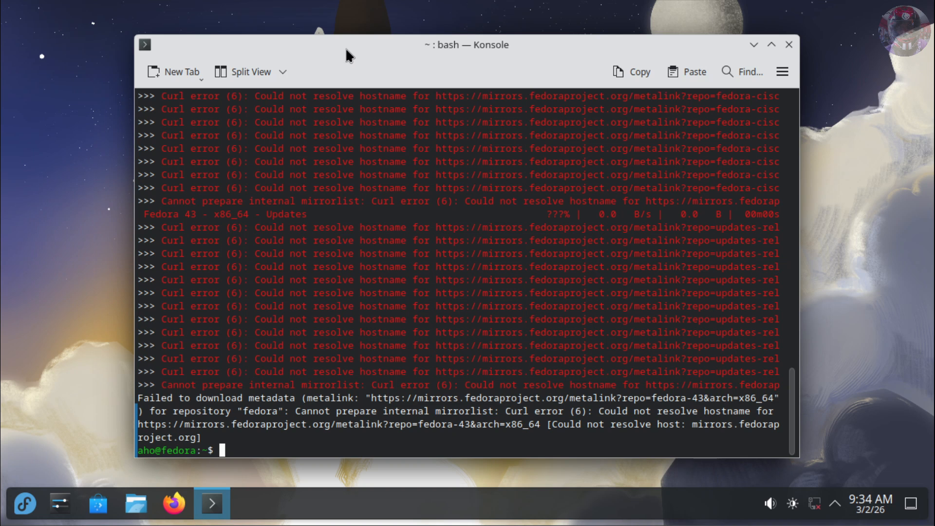
{"action": "key", "text": "Up"}
{"action": "key", "text": "Left"}
{"action": "key", "text": "Left"}
{"action": "key", "text": "Left"}
{"action": "key", "text": "Left"}
{"action": "key", "text": "Left"}
{"action": "key", "text": "Left"}
{"action": "key", "text": "Left"}
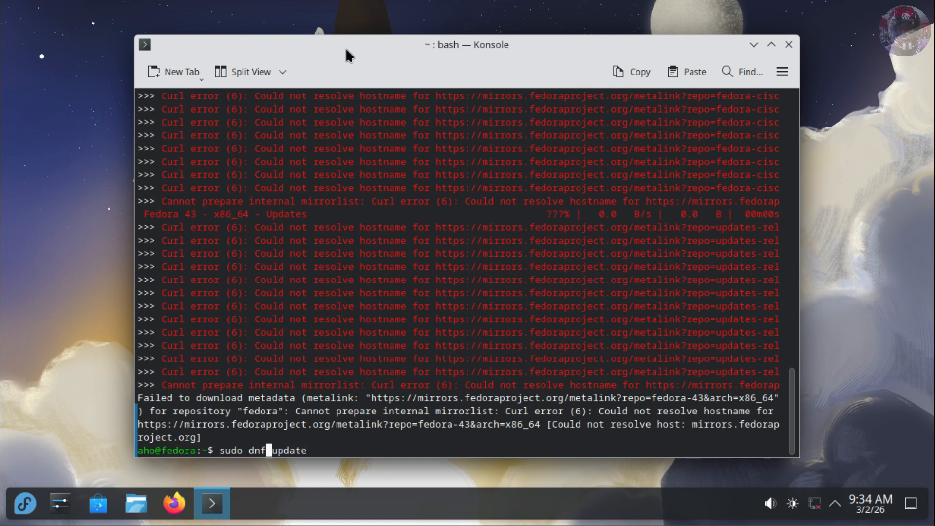
{"action": "key", "text": "BackSpace"}
{"action": "key", "text": "BackSpace"}
{"action": "key", "text": "BackSpace"}
{"action": "type", "text": "rpm"}
{"action": "key", "text": "Right"}
{"action": "key", "text": "Right"}
{"action": "key", "text": "Right"}
{"action": "key", "text": "Right"}
{"action": "key", "text": "Right"}
{"action": "key", "text": "Right"}
{"action": "key", "text": "Right"}
{"action": "key", "text": "Return"}
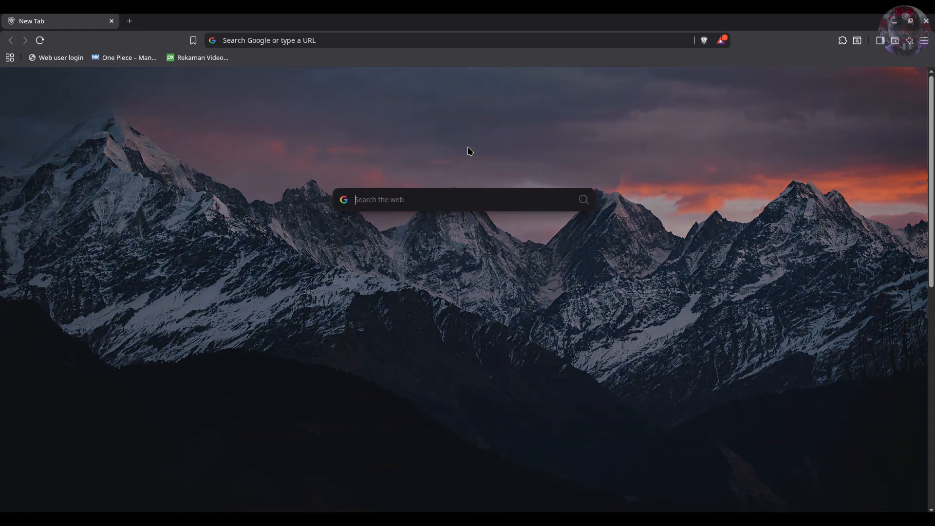
Search the web for 'fedora' and open the 'Fedora Linux | The Fedora Project' result.
{"action": "type", "text": "fe"}
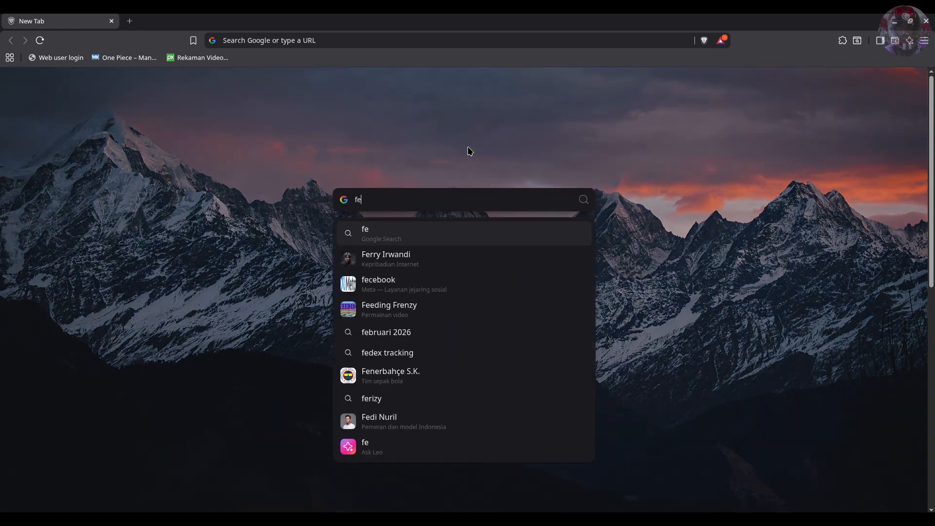
{"action": "type", "text": "odra"}
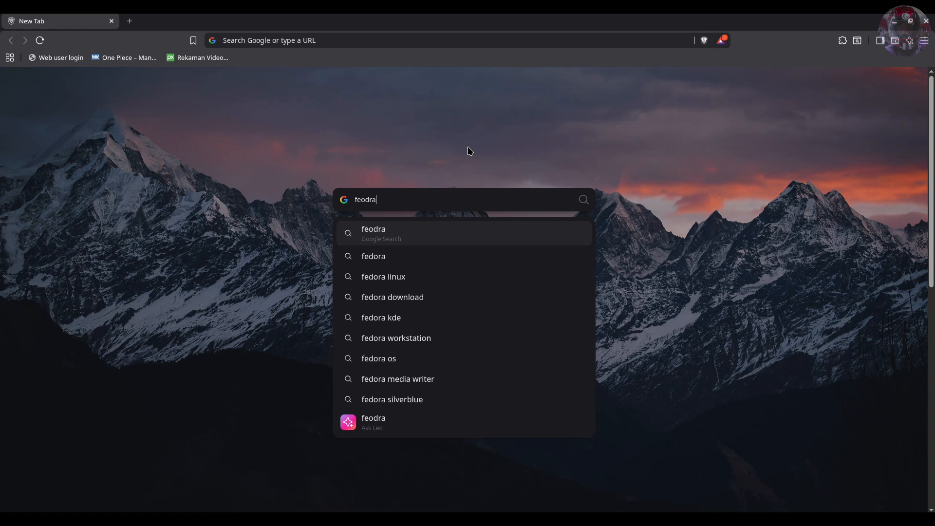
{"action": "key", "text": "BackSpace"}
{"action": "key", "text": "BackSpace"}
{"action": "key", "text": "BackSpace"}
{"action": "key", "text": "BackSpace"}
{"action": "key", "text": "BackSpace"}
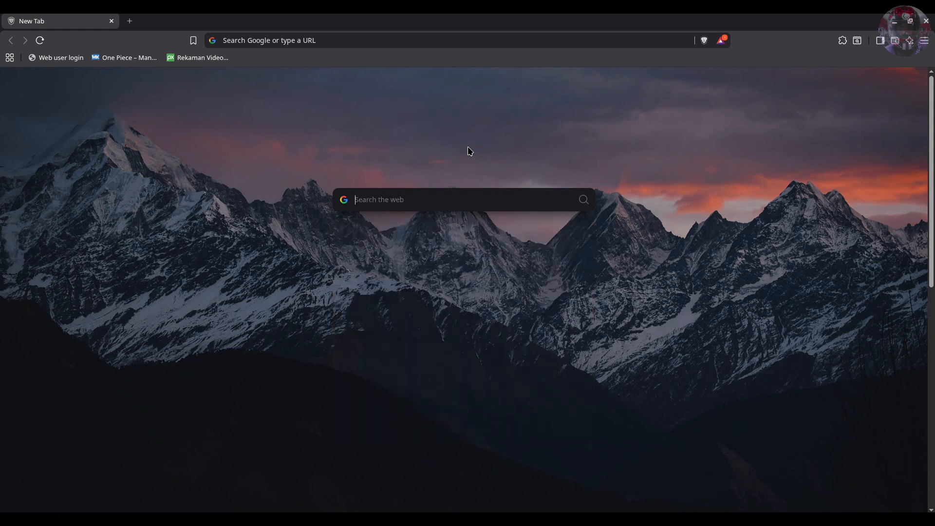
{"action": "type", "text": "fedora"}
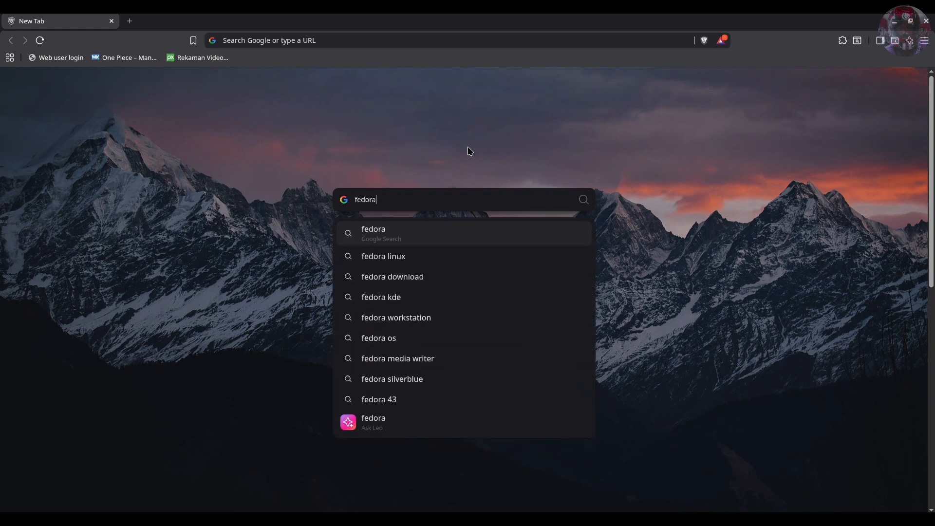
{"action": "key", "text": "Return"}
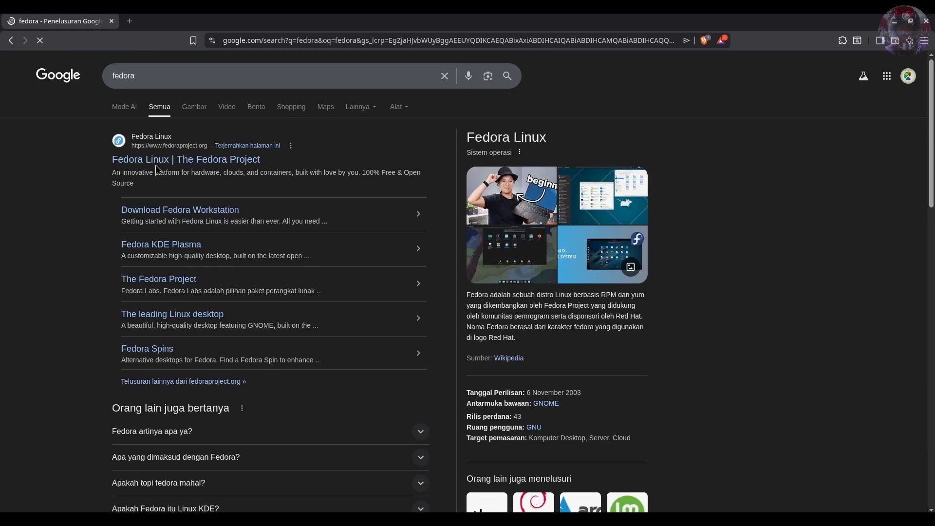
{"action": "left_click", "coordinate": [193, 161]}
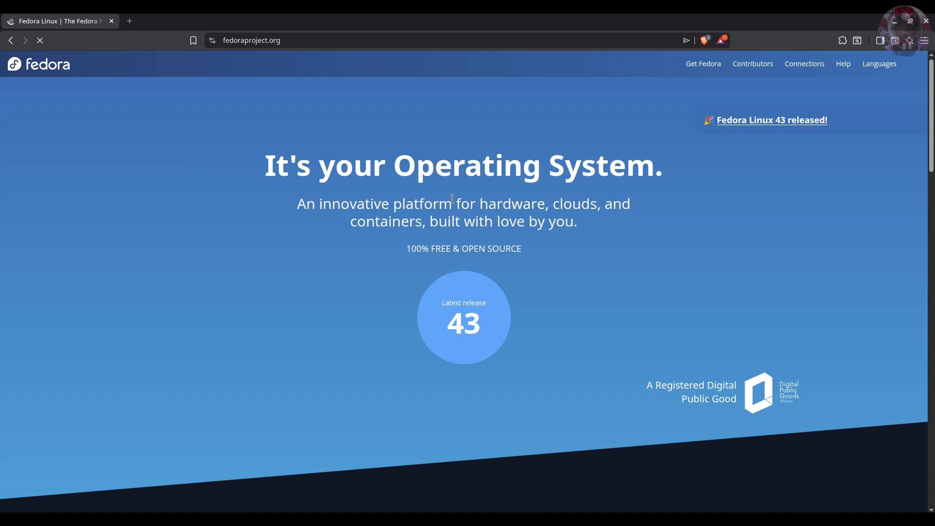
{"action": "scroll", "coordinate": [652, 262], "scroll_direction": "down", "scroll_amount": 8}
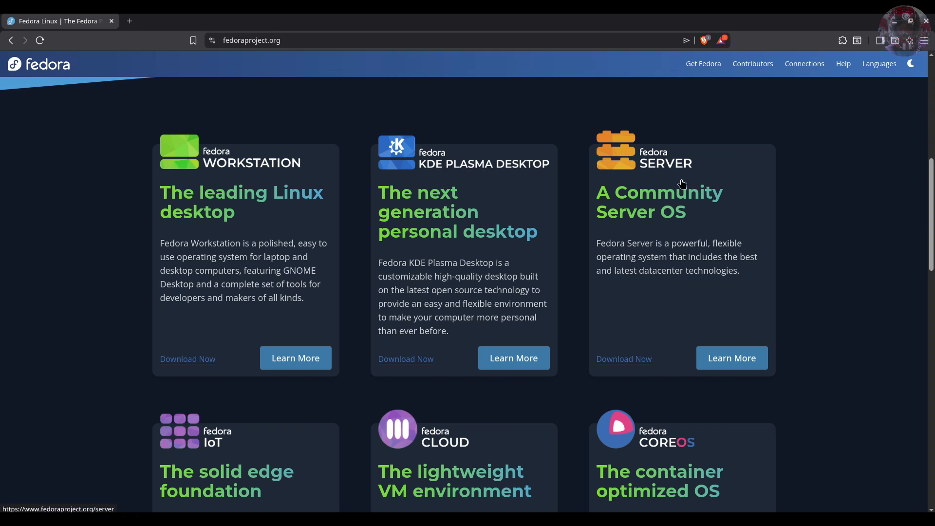
{"action": "scroll", "coordinate": [668, 180], "scroll_direction": "down", "scroll_amount": 3}
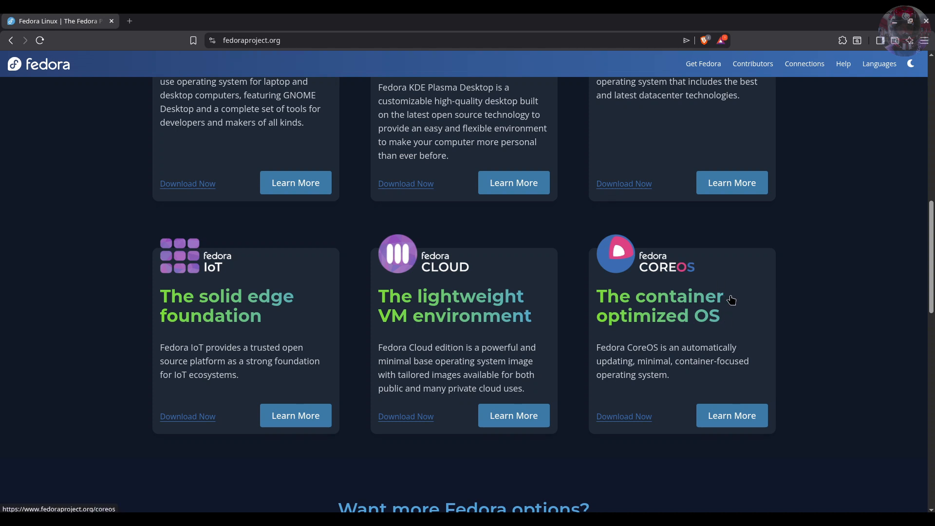
{"action": "scroll", "coordinate": [726, 297], "scroll_direction": "down", "scroll_amount": 2}
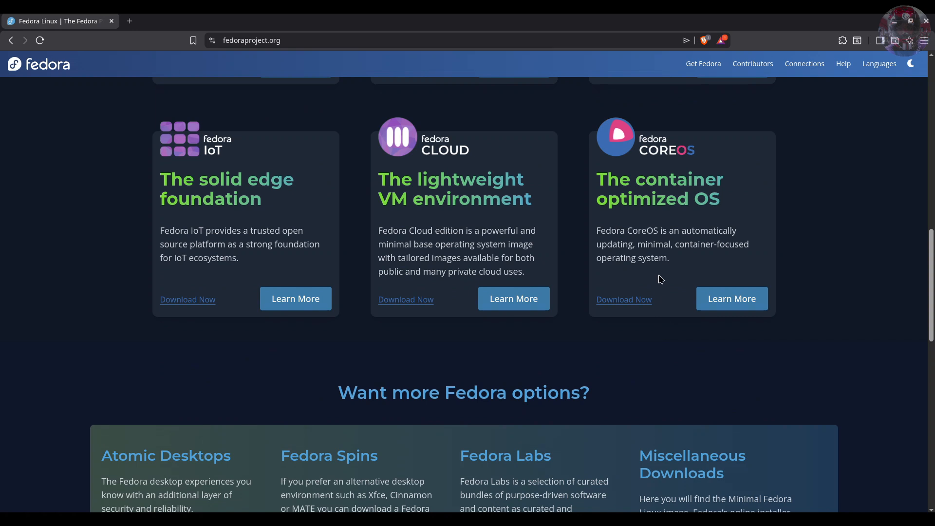
{"action": "scroll", "coordinate": [667, 319], "scroll_direction": "down", "scroll_amount": 1}
{"action": "scroll", "coordinate": [667, 319], "scroll_direction": "down", "scroll_amount": 3}
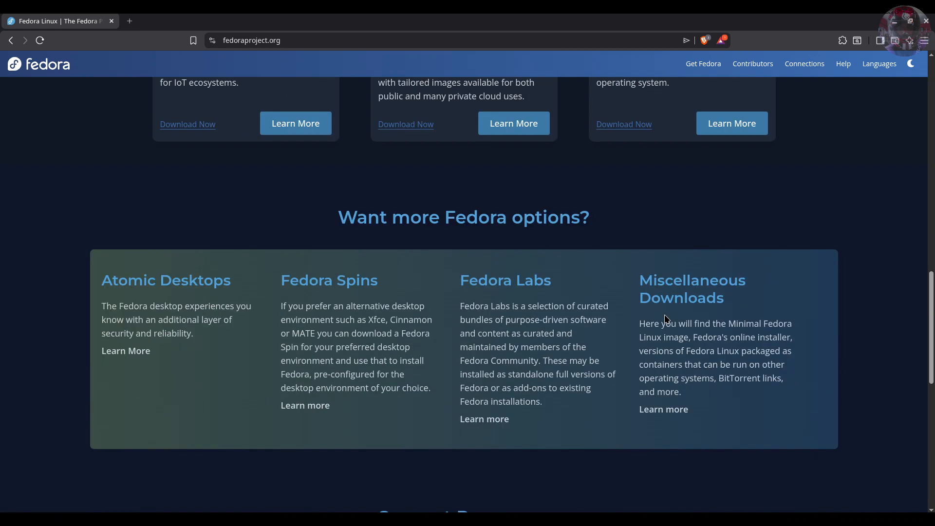
{"action": "scroll", "coordinate": [640, 303], "scroll_direction": "up", "scroll_amount": 15}
{"action": "scroll", "coordinate": [726, 314], "scroll_direction": "down", "scroll_amount": 4}
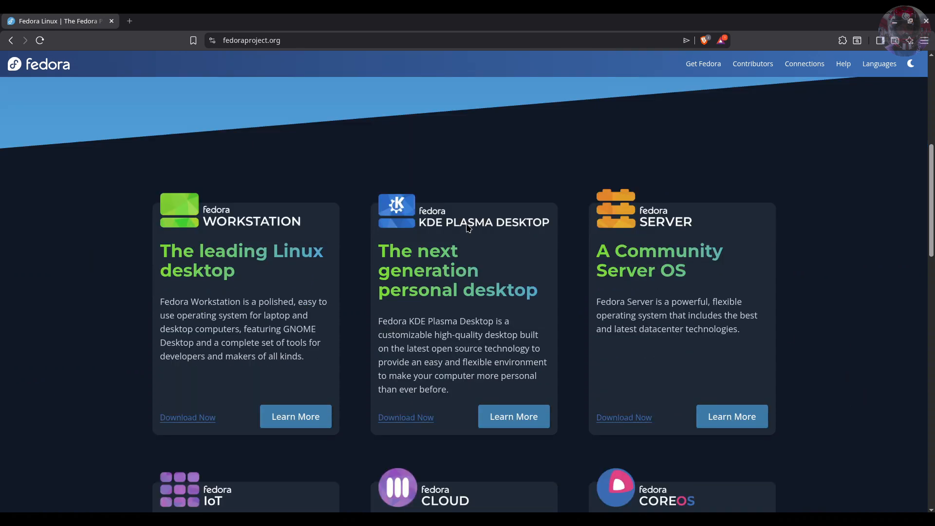
{"action": "left_click", "coordinate": [404, 423]}
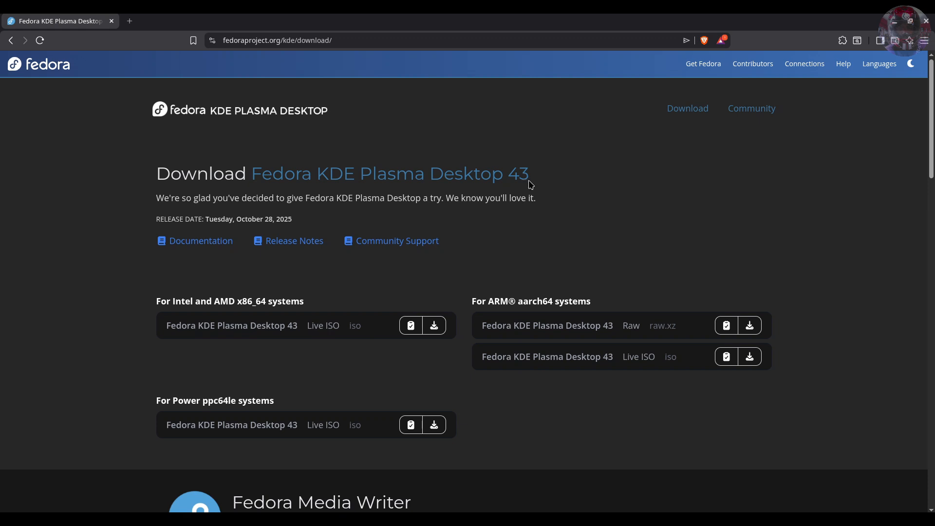
Download the Intel/AMD x86_64 Fedora KDE Plasma Desktop 43 Live ISO.
{"action": "scroll", "coordinate": [710, 197], "scroll_direction": "down", "scroll_amount": 3}
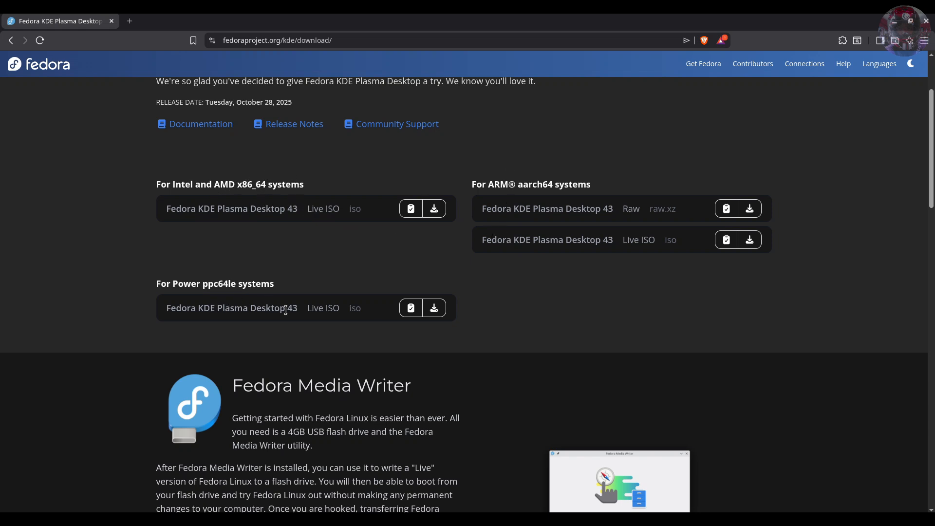
{"action": "scroll", "coordinate": [497, 315], "scroll_direction": "down", "scroll_amount": 2}
{"action": "scroll", "coordinate": [539, 305], "scroll_direction": "up", "scroll_amount": 4}
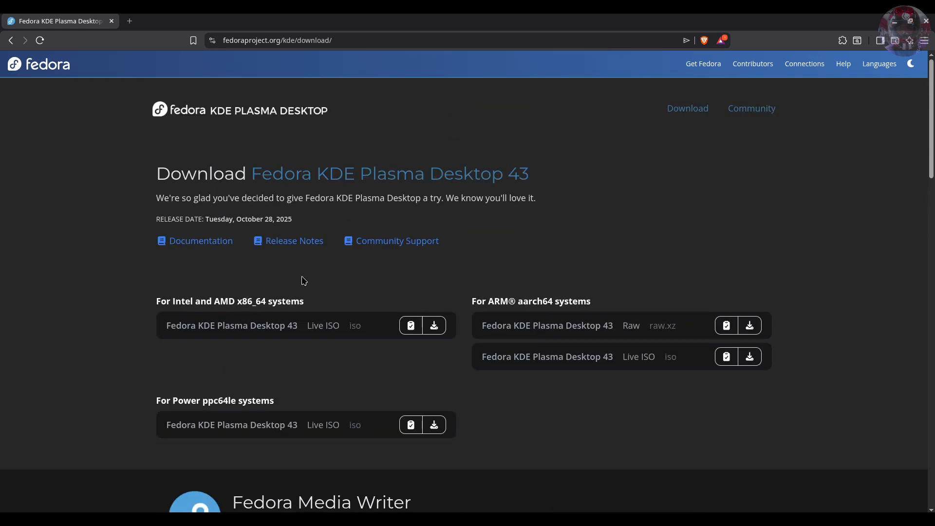
{"action": "left_click", "coordinate": [434, 327]}
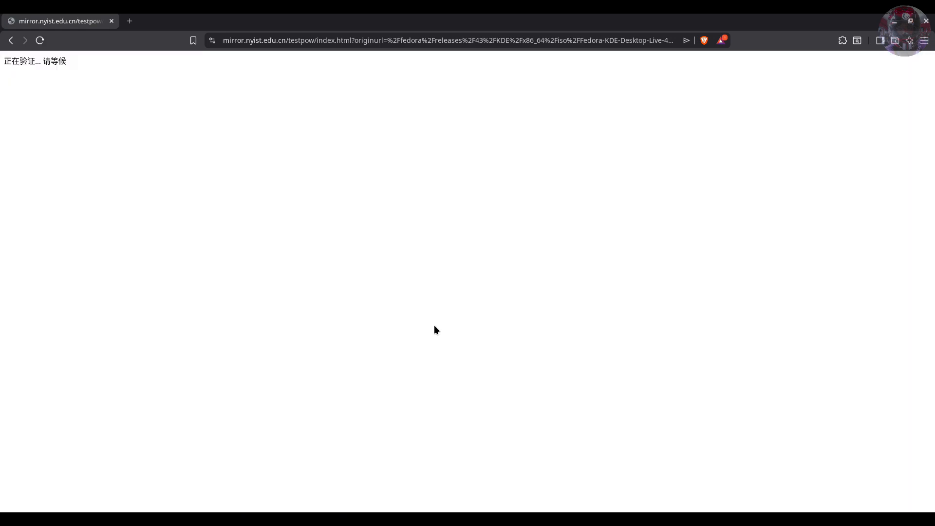
Check the Fedora KDE Live ISO download progress in Brave's downloads list.
{"action": "mouse_move", "coordinate": [721, 94]}
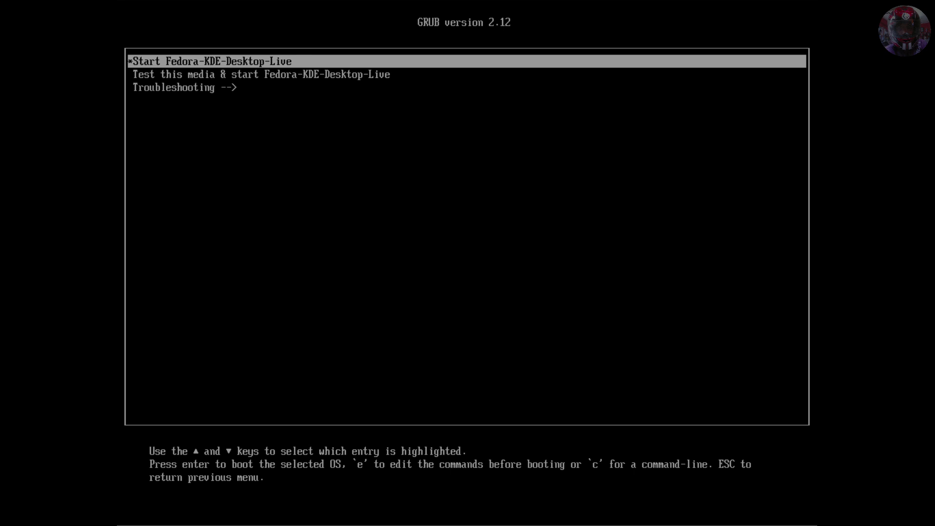
Boot Start Fedora-KDE-Desktop-Live from GRUB and close the Welcome Center.
{"action": "key", "text": "Return"}
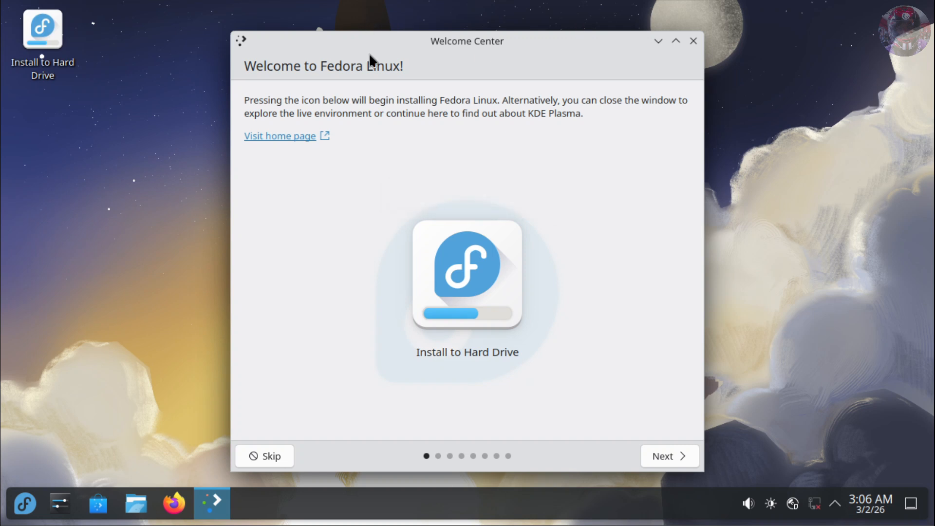
{"action": "left_click", "coordinate": [694, 41]}
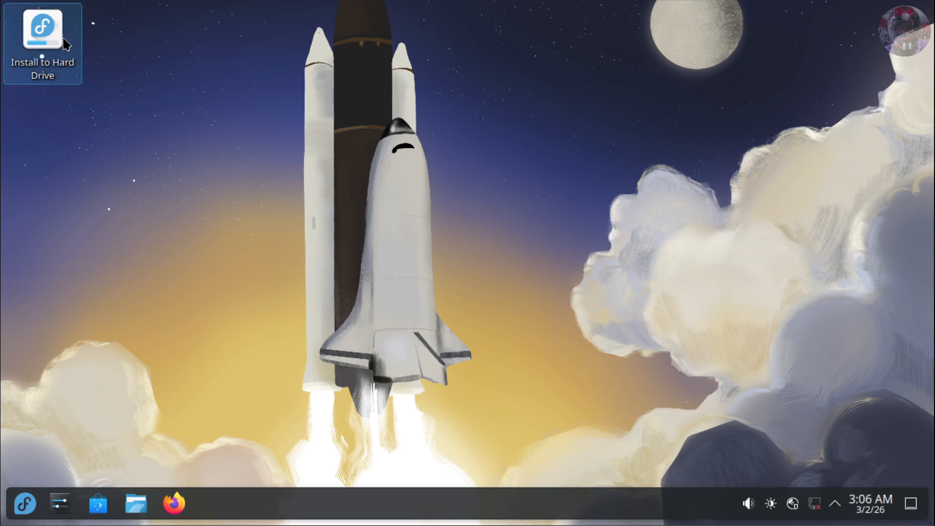
Launch Install to Hard Drive, view About, and continue with English (United States) defaults.
{"action": "double_click", "coordinate": [45, 32]}
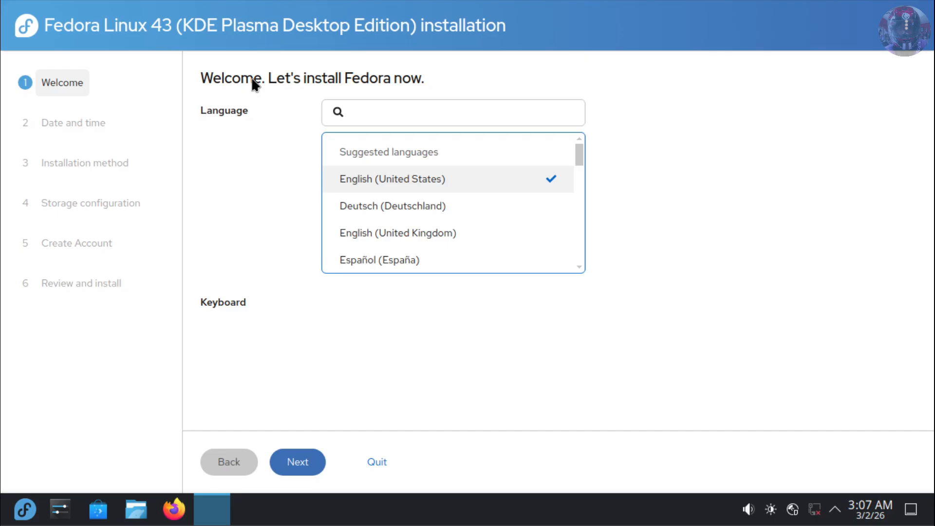
{"action": "scroll", "coordinate": [358, 78], "scroll_direction": "down", "scroll_amount": 1}
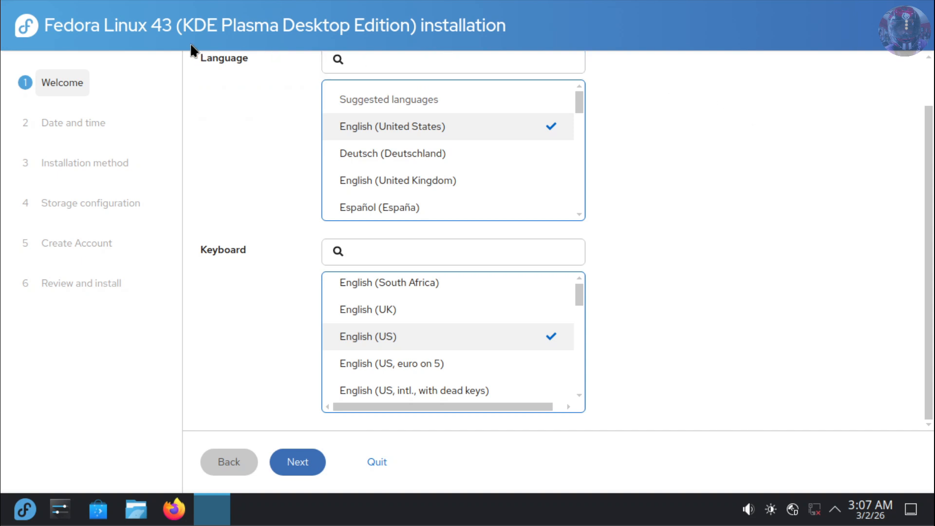
{"action": "left_click", "coordinate": [906, 27]}
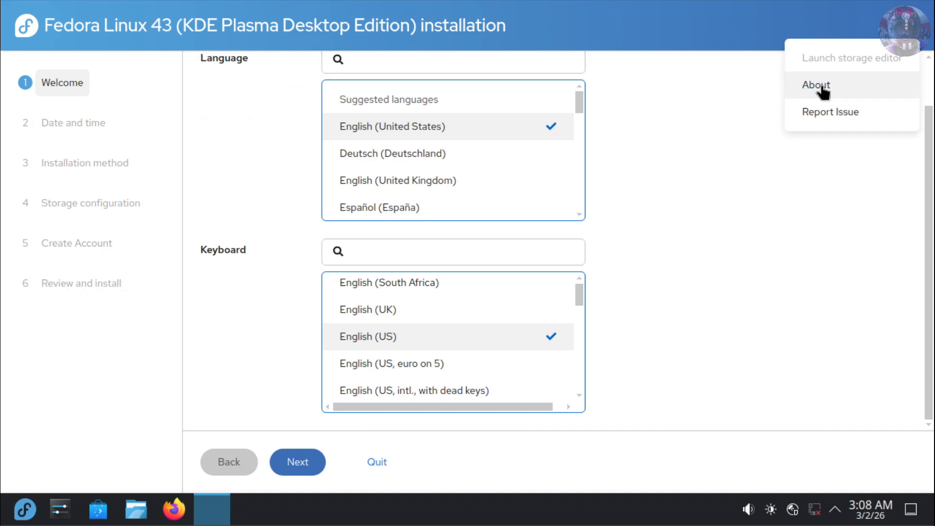
{"action": "left_click", "coordinate": [823, 91]}
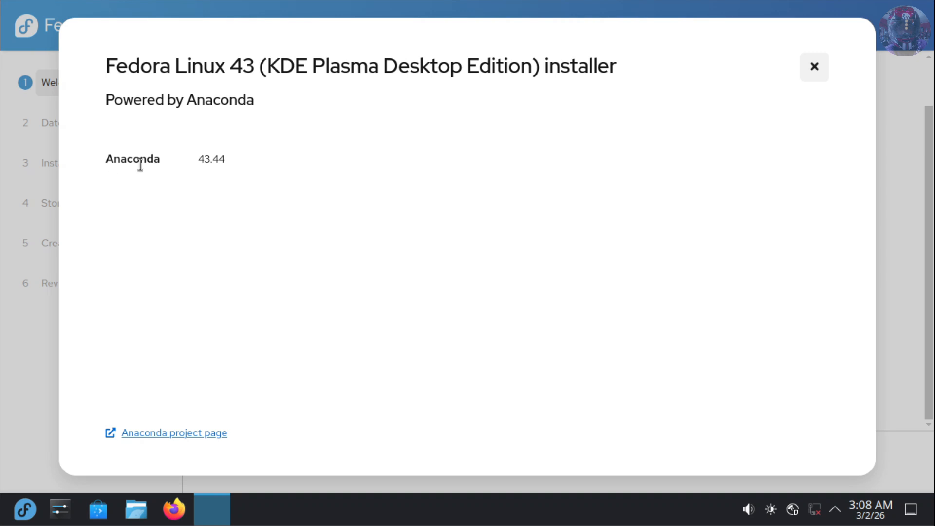
{"action": "left_click", "coordinate": [814, 67]}
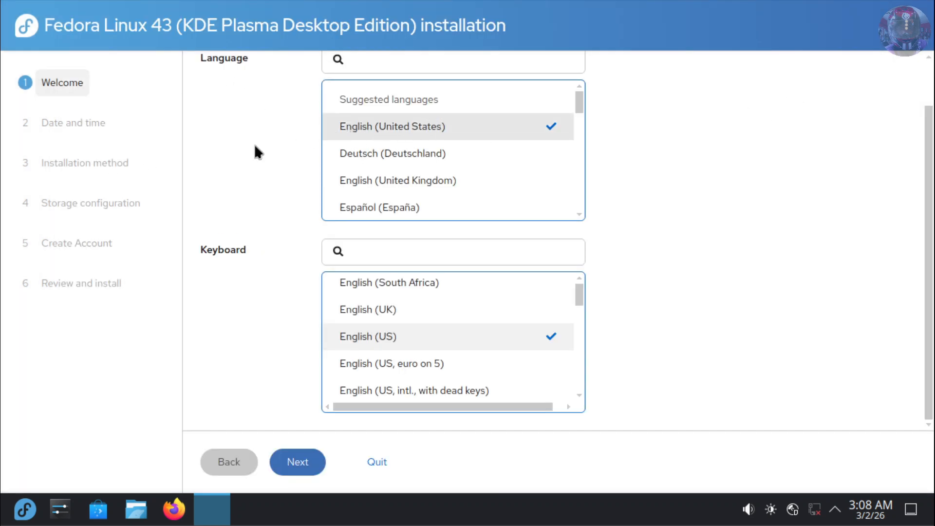
{"action": "left_click", "coordinate": [295, 463]}
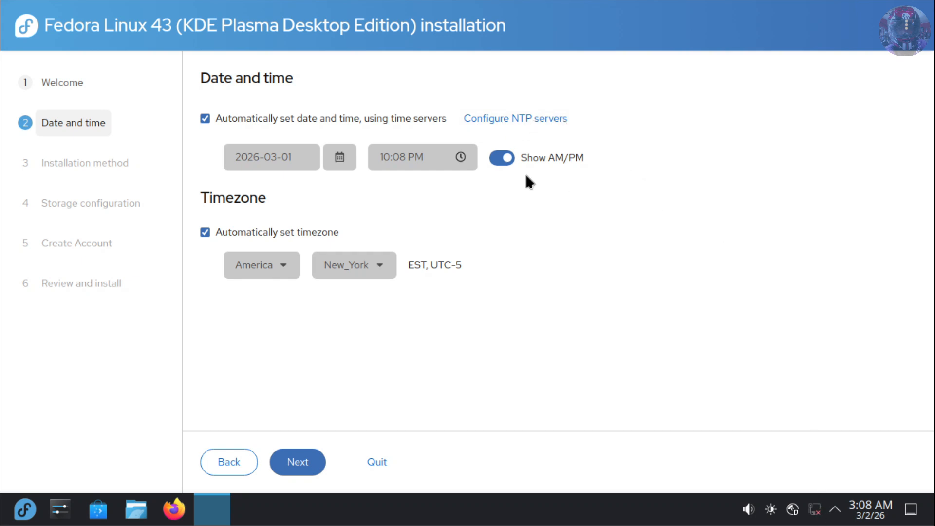
Set the timezone manually to Asia/Jakarta and continue to Installation method.
{"action": "left_click", "coordinate": [205, 233]}
{"action": "left_click", "coordinate": [284, 266]}
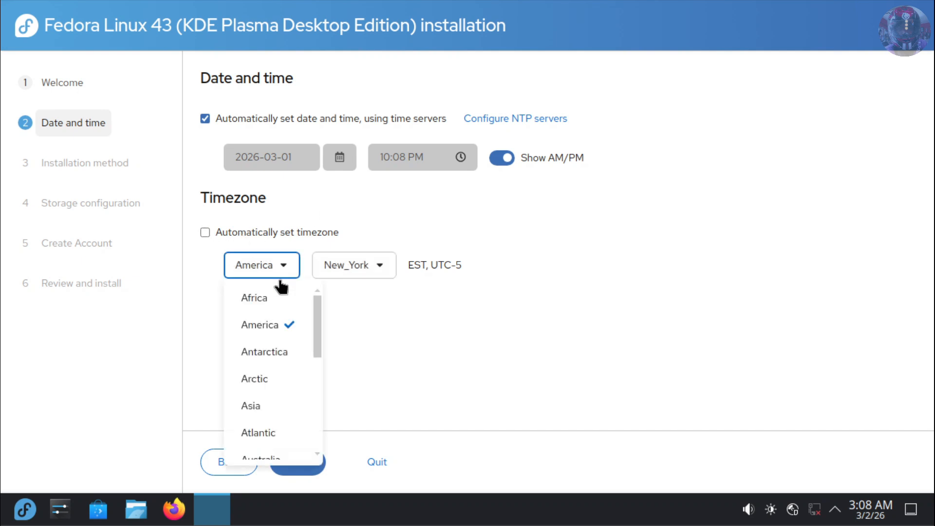
{"action": "left_click", "coordinate": [264, 418]}
{"action": "left_click", "coordinate": [336, 265]}
{"action": "left_click", "coordinate": [376, 420]}
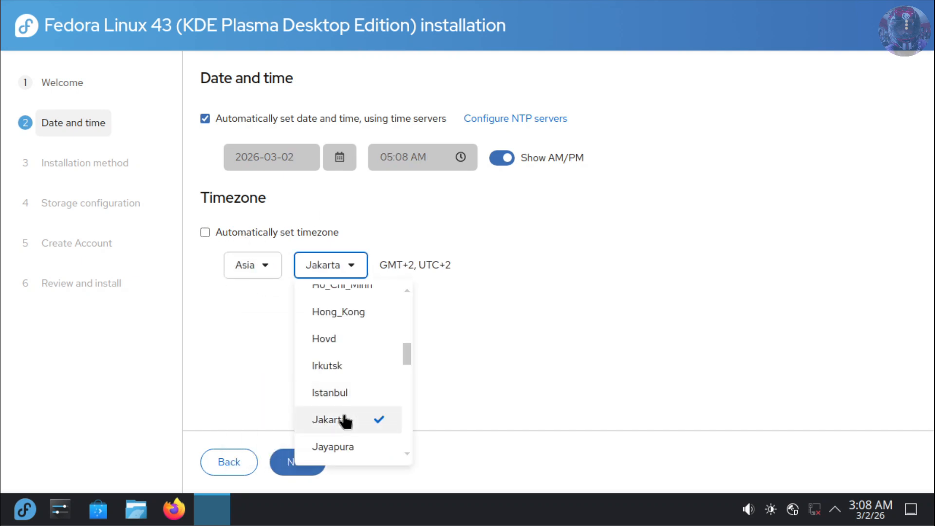
{"action": "left_click", "coordinate": [296, 466]}
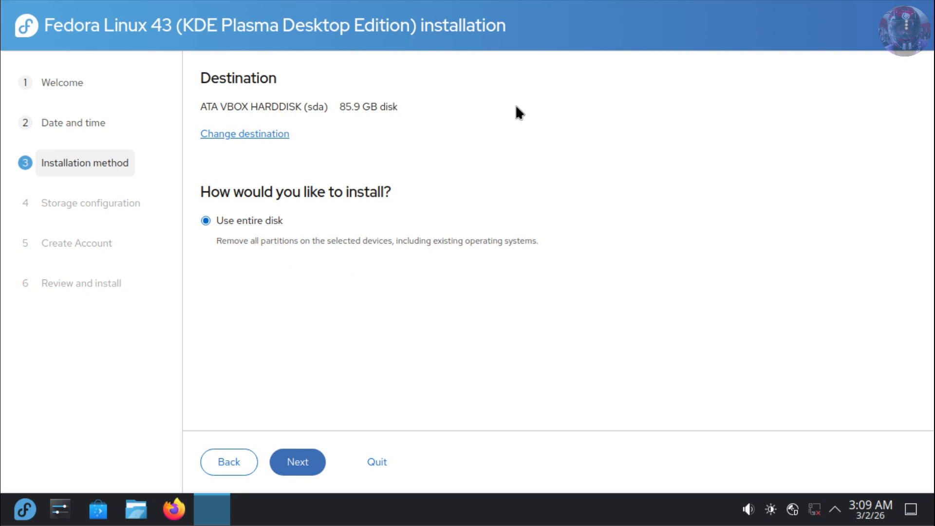
Choose Launch storage editor from the installer's top-right kebab menu.
{"action": "left_click", "coordinate": [907, 27]}
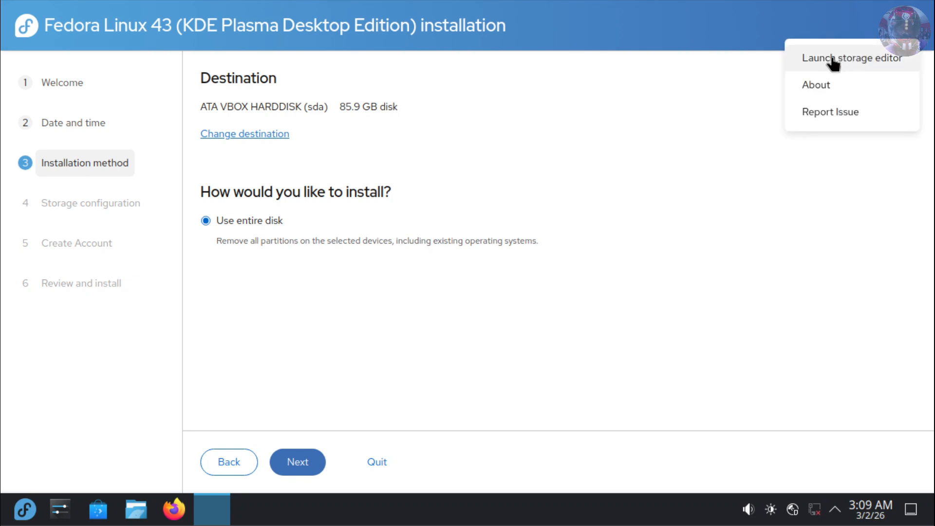
{"action": "left_click", "coordinate": [858, 58]}
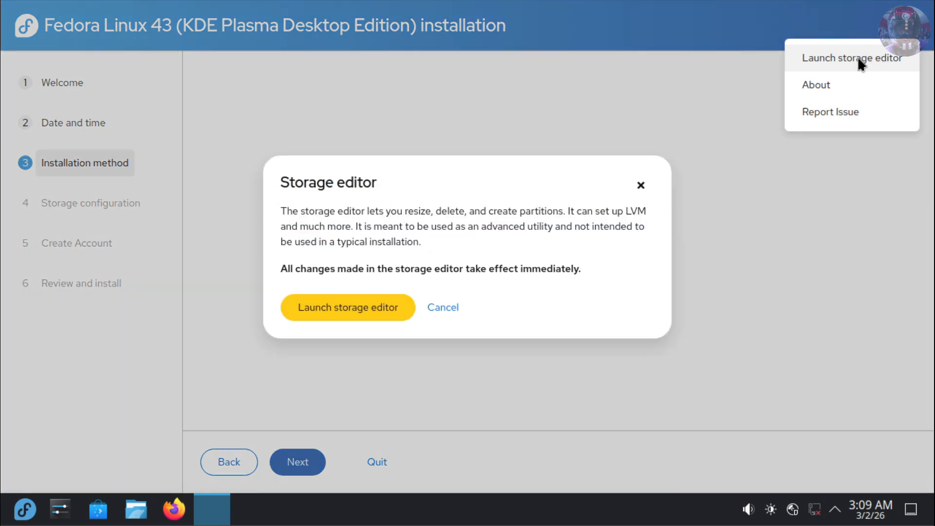
Confirm the storage editor and initialize sda with an empty GPT partition table.
{"action": "left_click", "coordinate": [346, 313]}
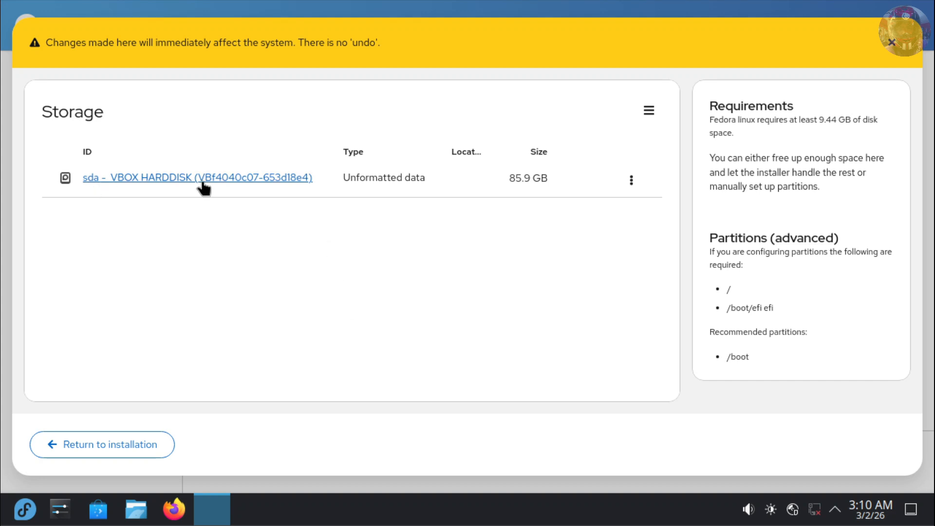
{"action": "left_click", "coordinate": [632, 180]}
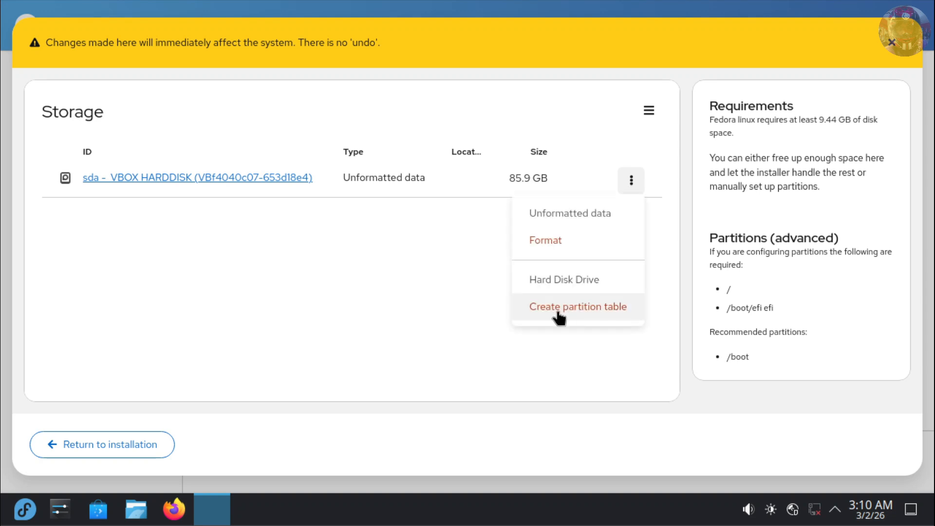
{"action": "left_click", "coordinate": [559, 318]}
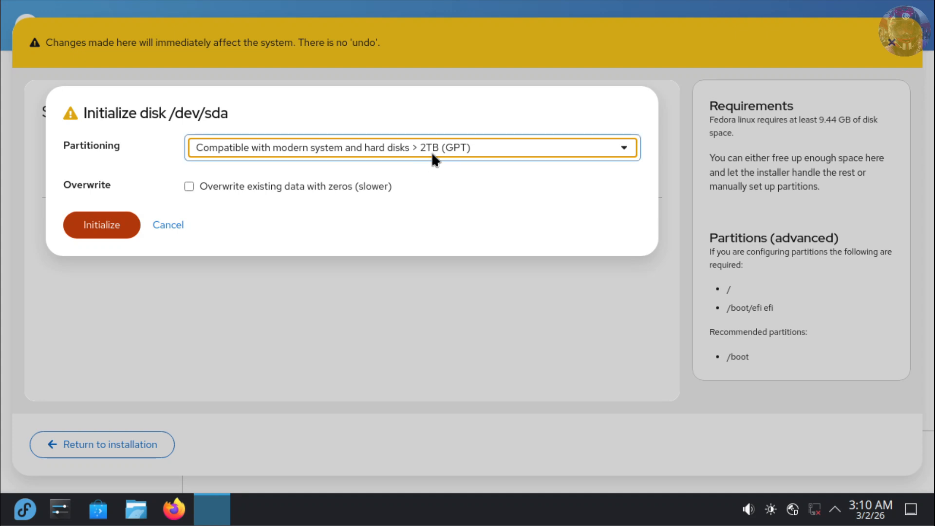
{"action": "left_click", "coordinate": [101, 231]}
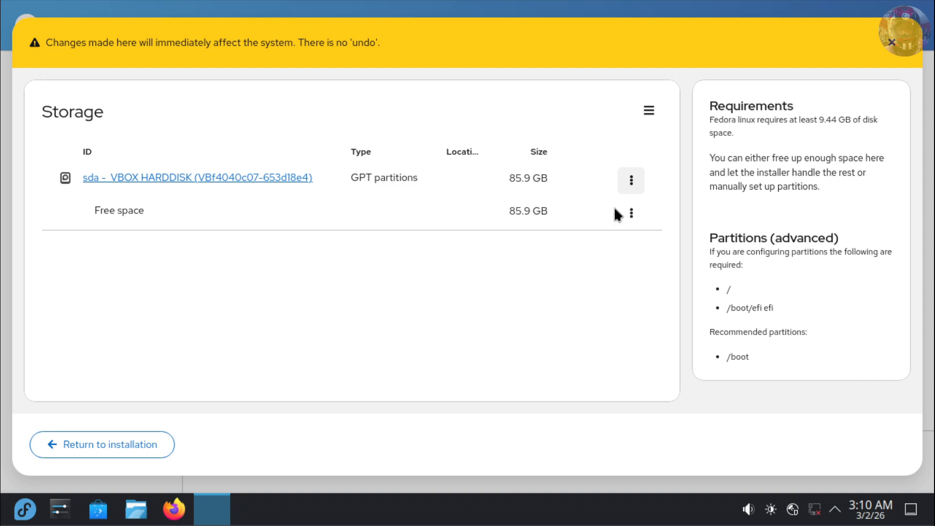
Create a 512 MB EFI system partition named esp, mounted at /boot/efi, in the free space.
{"action": "left_click", "coordinate": [631, 215]}
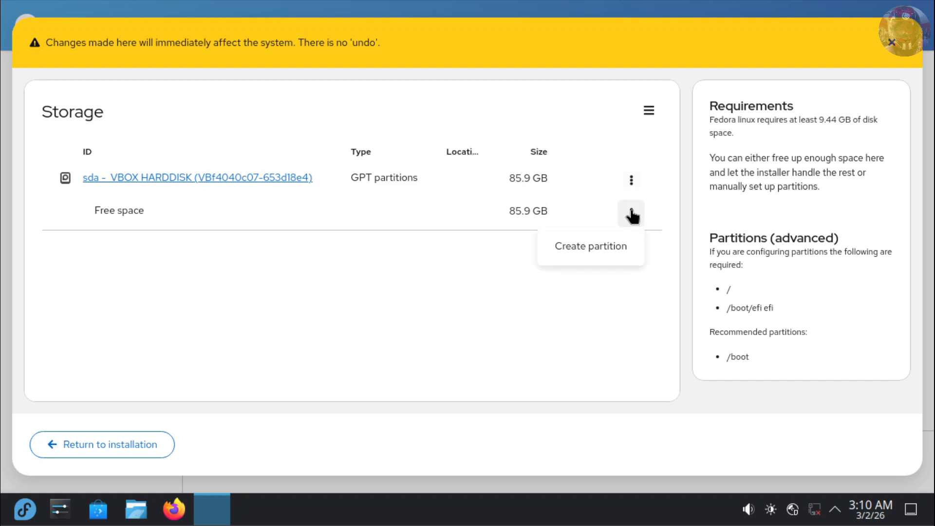
{"action": "left_click", "coordinate": [580, 247]}
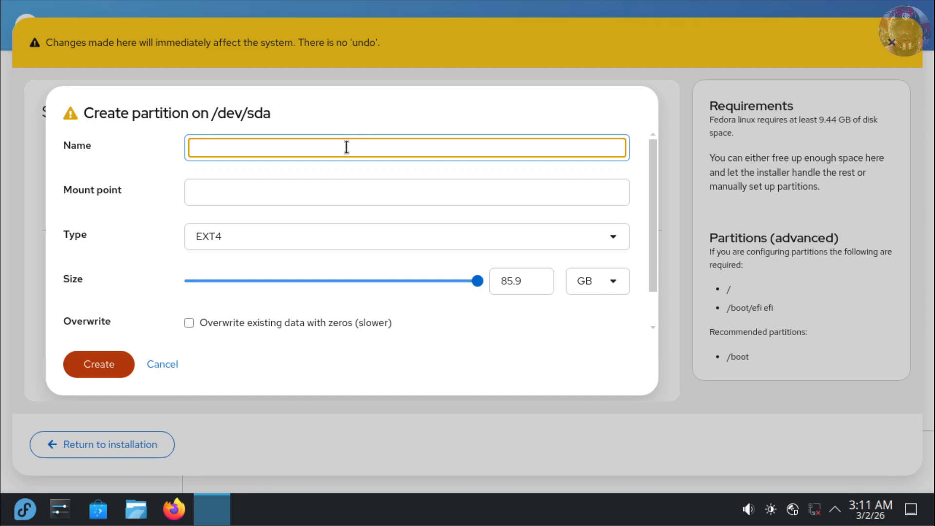
{"action": "type", "text": "esp"}
{"action": "left_click", "coordinate": [515, 195]}
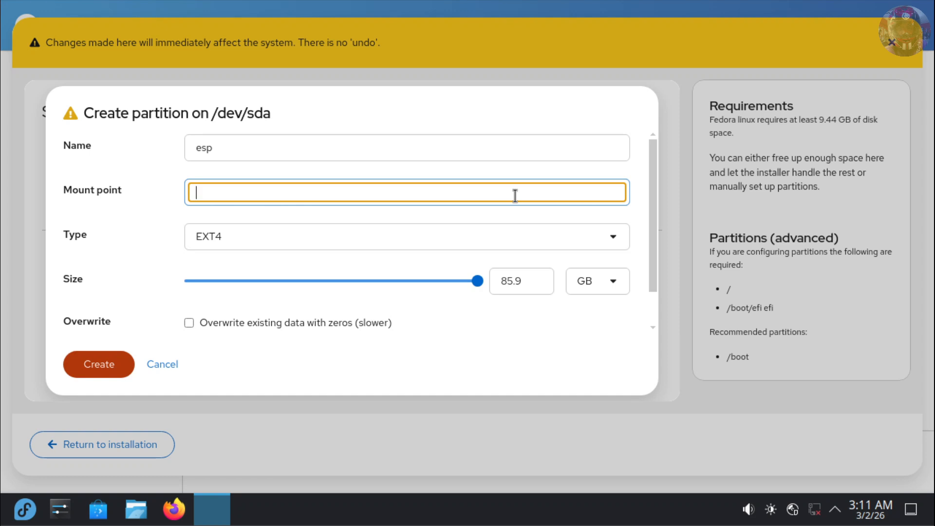
{"action": "type", "text": "/boot/efi"}
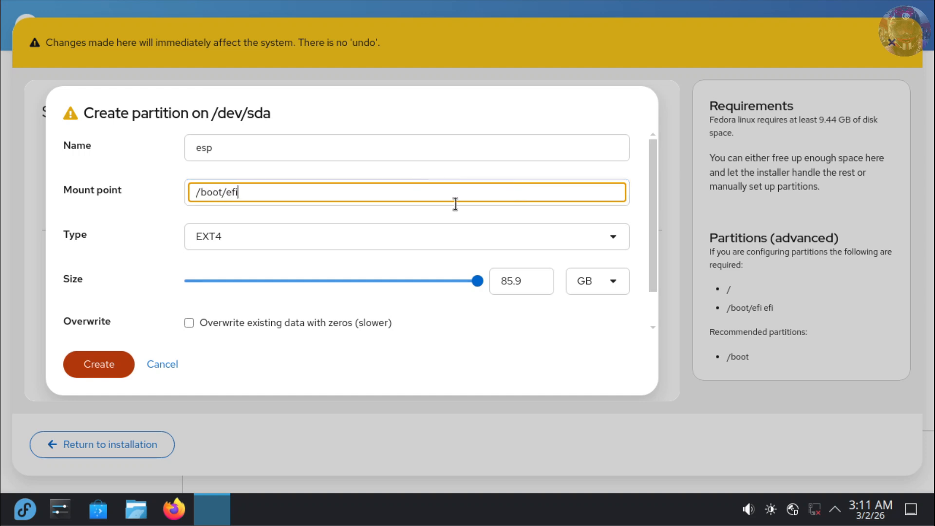
{"action": "left_click", "coordinate": [610, 232]}
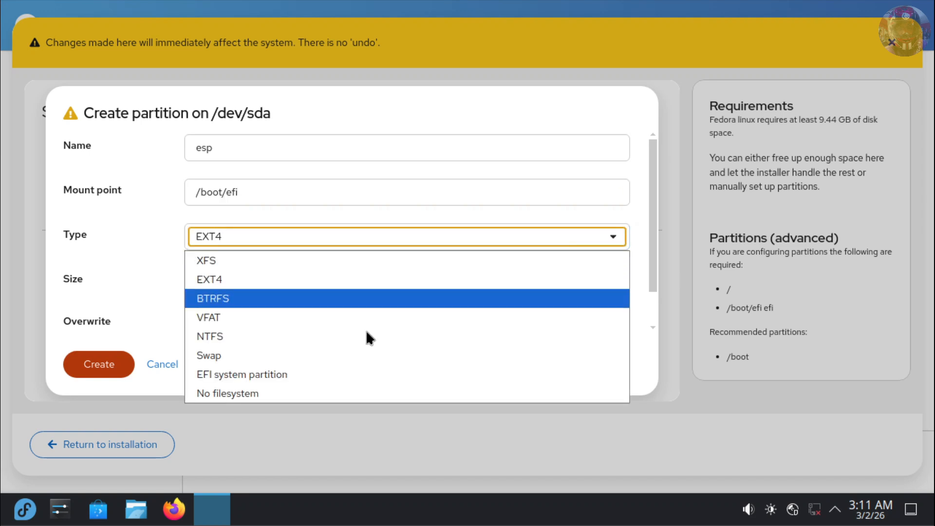
{"action": "left_click", "coordinate": [287, 376]}
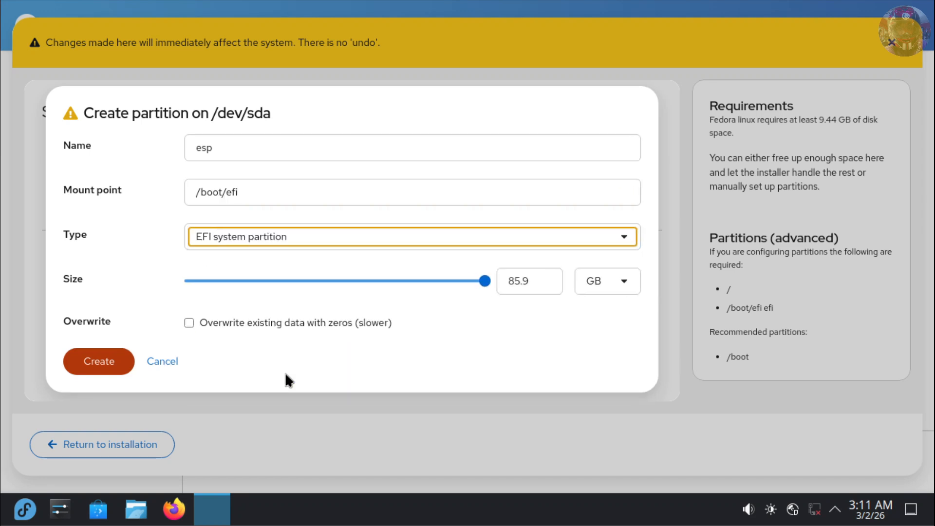
{"action": "left_click", "coordinate": [624, 280]}
{"action": "left_click", "coordinate": [608, 306]}
{"action": "key", "text": "shift+Tab"}
{"action": "key", "text": "BackSpace"}
{"action": "type", "text": "512"}
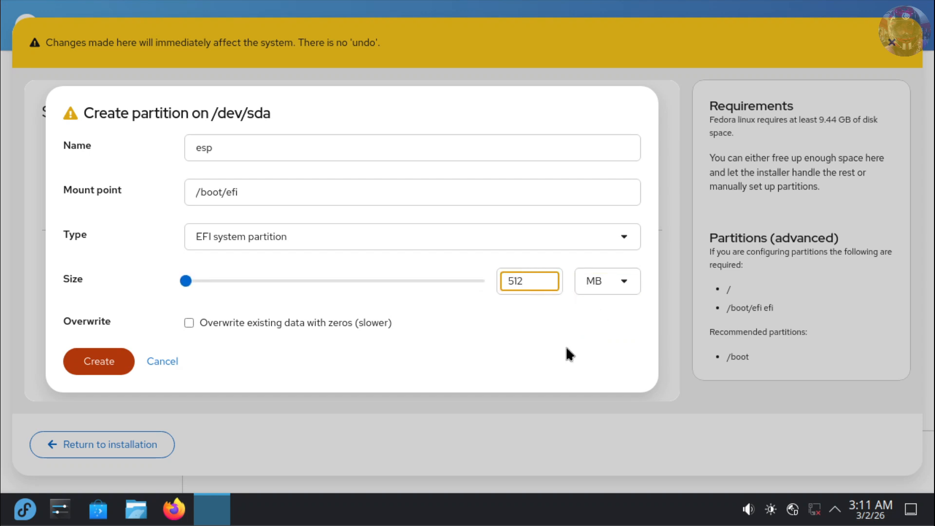
{"action": "left_click", "coordinate": [89, 366]}
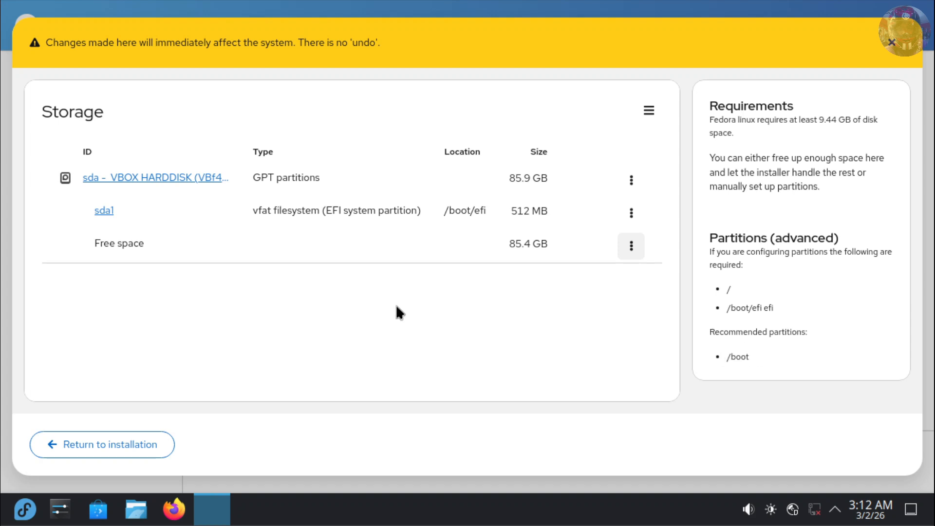
Create a 1 GB partition named kernel mounted at /boot.
{"action": "left_click", "coordinate": [631, 249]}
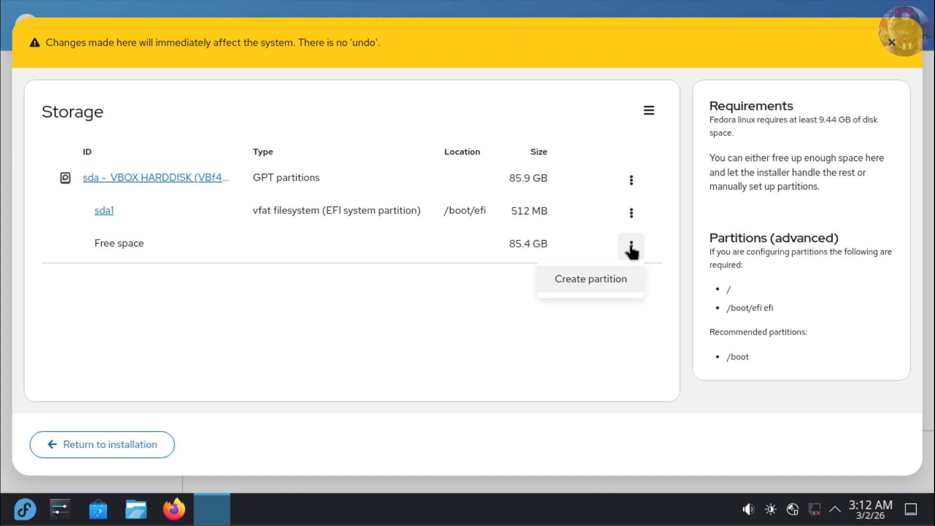
{"action": "left_click", "coordinate": [603, 277]}
{"action": "type", "text": "kernel"}
{"action": "left_click", "coordinate": [329, 192]}
{"action": "type", "text": "/boot"}
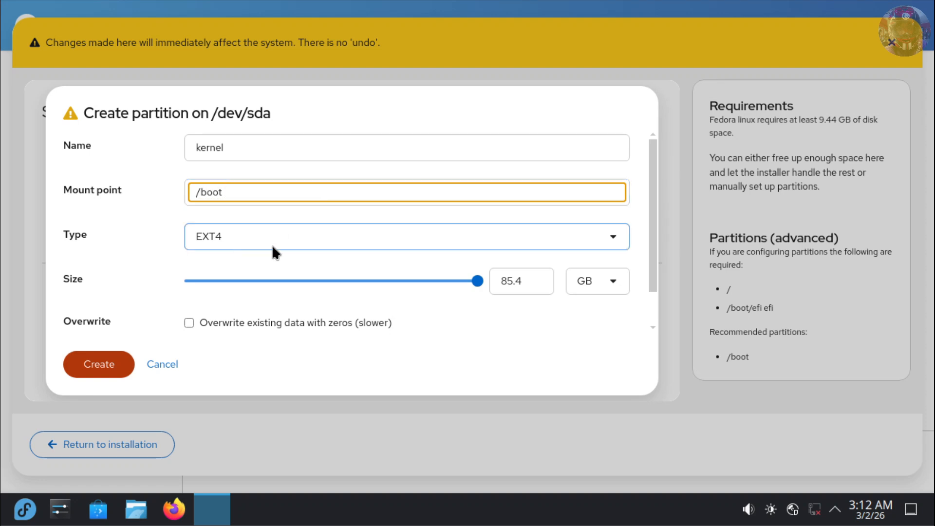
{"action": "left_click", "coordinate": [540, 282]}
{"action": "key", "text": "BackSpace"}
{"action": "key", "text": "BackSpace"}
{"action": "key", "text": "BackSpace"}
{"action": "key", "text": "BackSpace"}
{"action": "type", "text": "1"}
{"action": "left_click", "coordinate": [104, 369]}
Create a 50 GB root partition named fedora mounted at /.
{"action": "left_click", "coordinate": [631, 278]}
{"action": "left_click", "coordinate": [583, 312]}
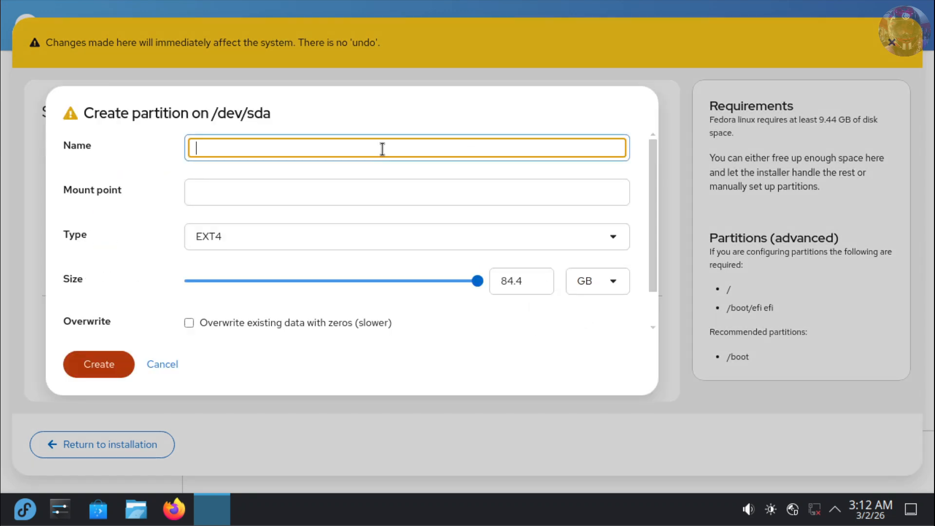
{"action": "type", "text": "fedora"}
{"action": "left_click", "coordinate": [242, 192]}
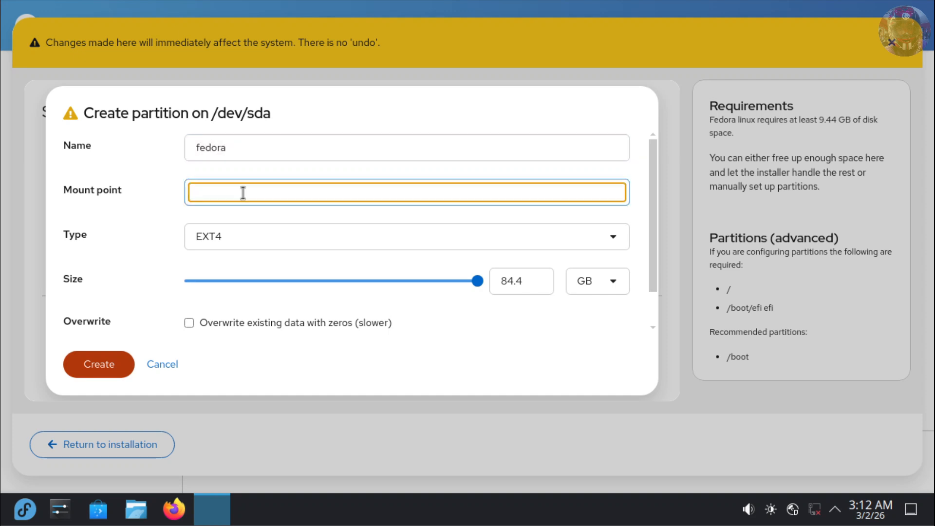
{"action": "type", "text": "/"}
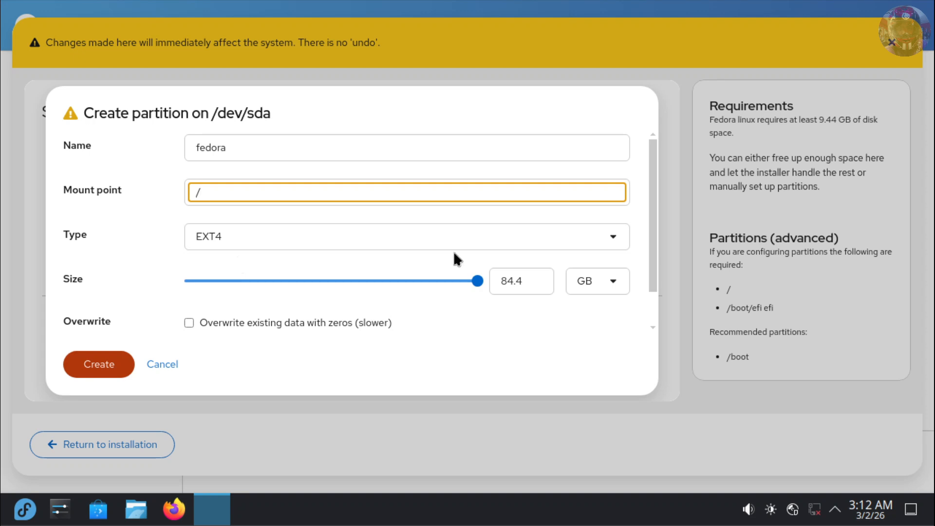
{"action": "left_click", "coordinate": [528, 278]}
{"action": "key", "text": "BackSpace"}
{"action": "key", "text": "BackSpace"}
{"action": "key", "text": "BackSpace"}
{"action": "key", "text": "BackSpace"}
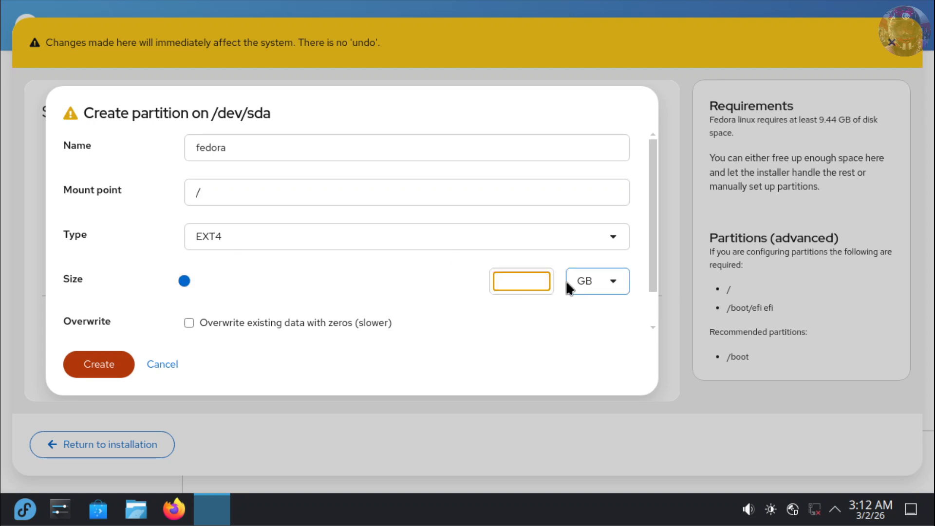
{"action": "type", "text": "50"}
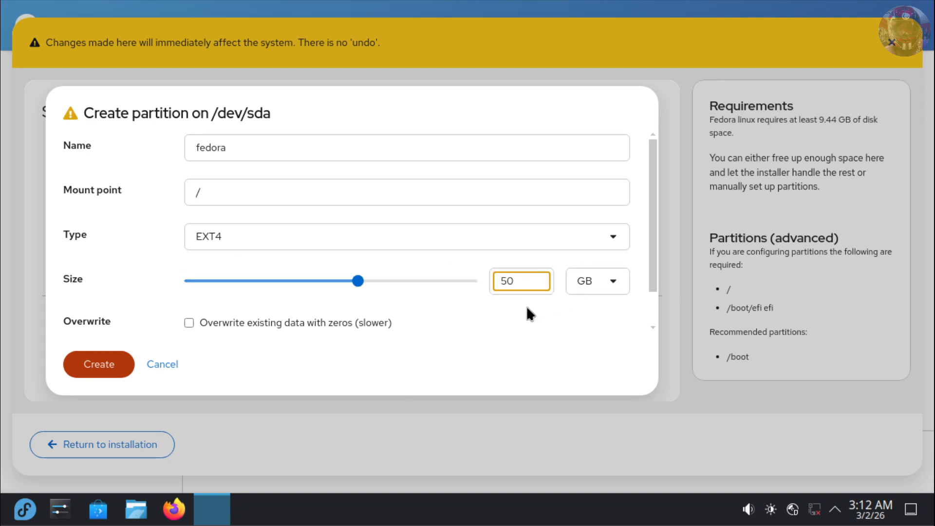
{"action": "left_click", "coordinate": [105, 366]}
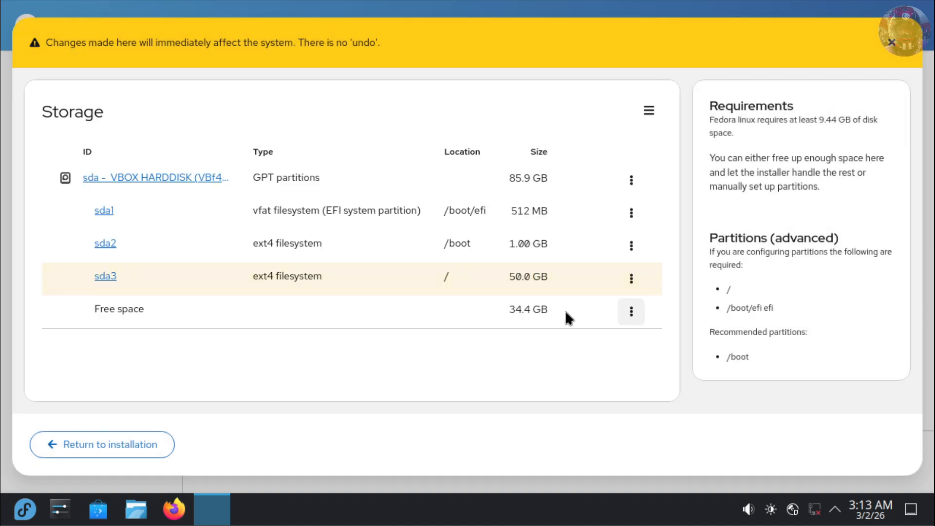
Create the full-size 34.4 GB partition 'fedora homies' at /home and return to installation.
{"action": "left_click", "coordinate": [631, 312]}
{"action": "left_click", "coordinate": [597, 347]}
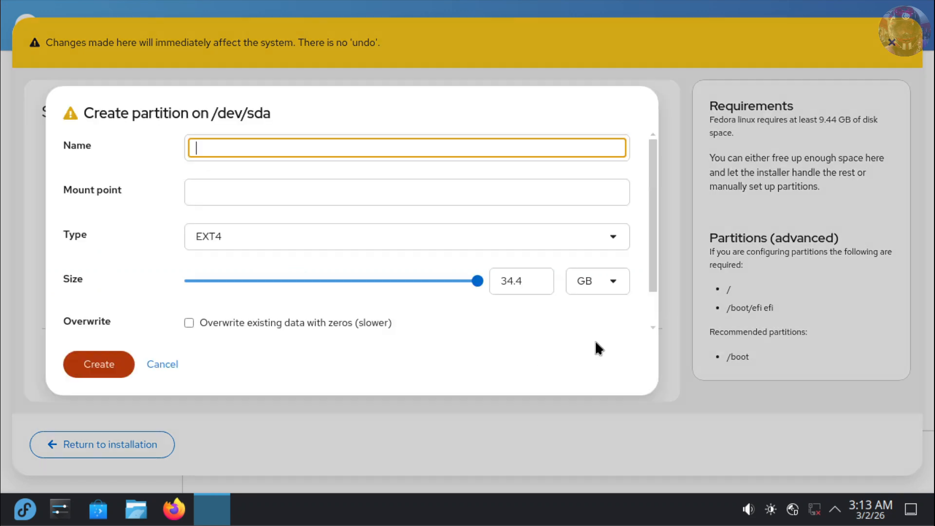
{"action": "type", "text": "fedora hom"}
{"action": "type", "text": "ies"}
{"action": "left_click", "coordinate": [284, 199]}
{"action": "type", "text": "/home"}
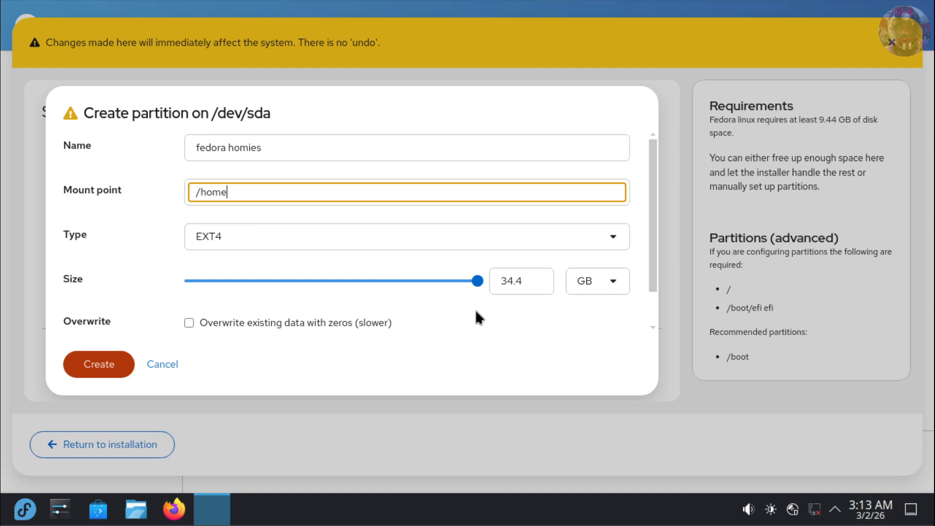
{"action": "left_click", "coordinate": [110, 373]}
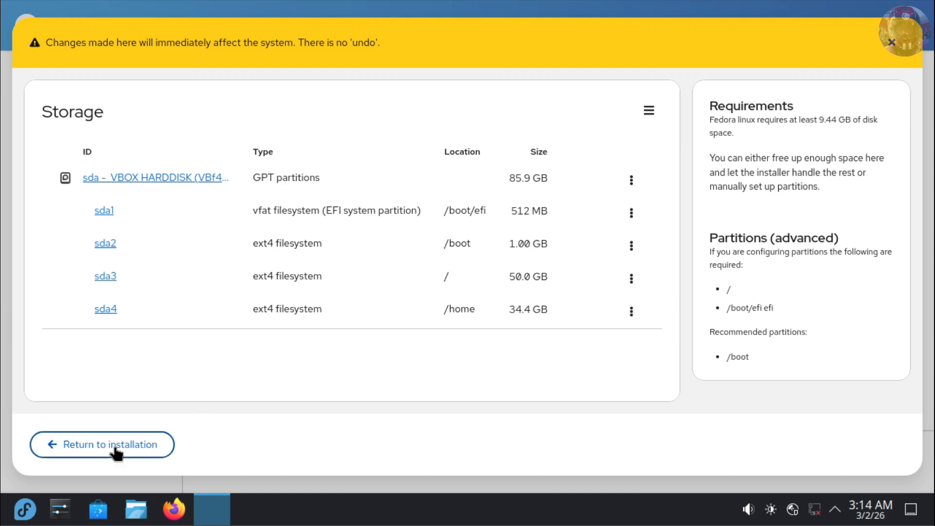
{"action": "left_click", "coordinate": [103, 452]}
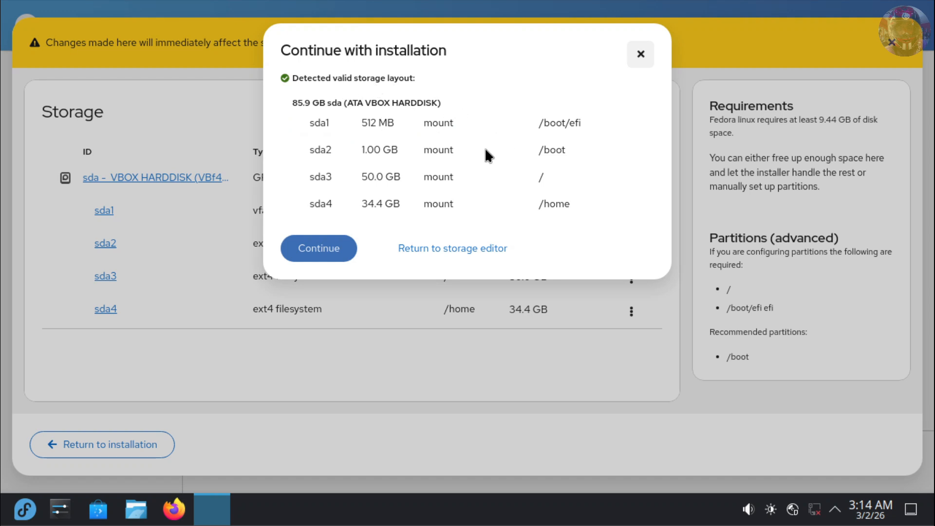
Accept the configured storage layout and review the sda1–sda4 partition list.
{"action": "left_click", "coordinate": [314, 247]}
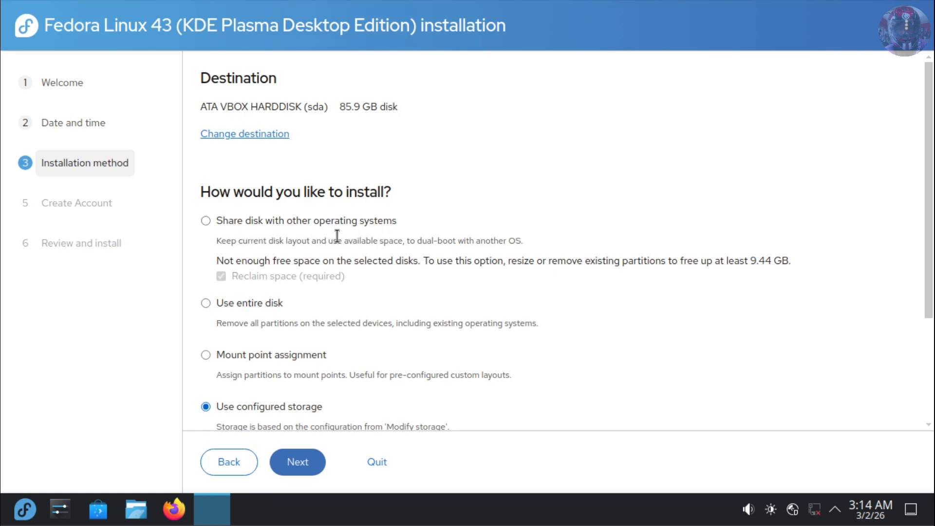
{"action": "scroll", "coordinate": [317, 331], "scroll_direction": "down", "scroll_amount": 1}
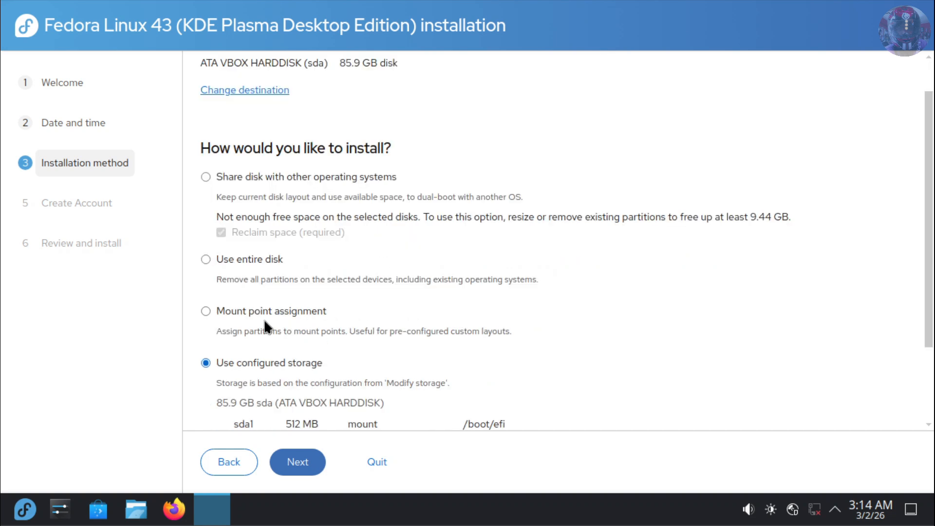
{"action": "scroll", "coordinate": [452, 312], "scroll_direction": "down", "scroll_amount": 2}
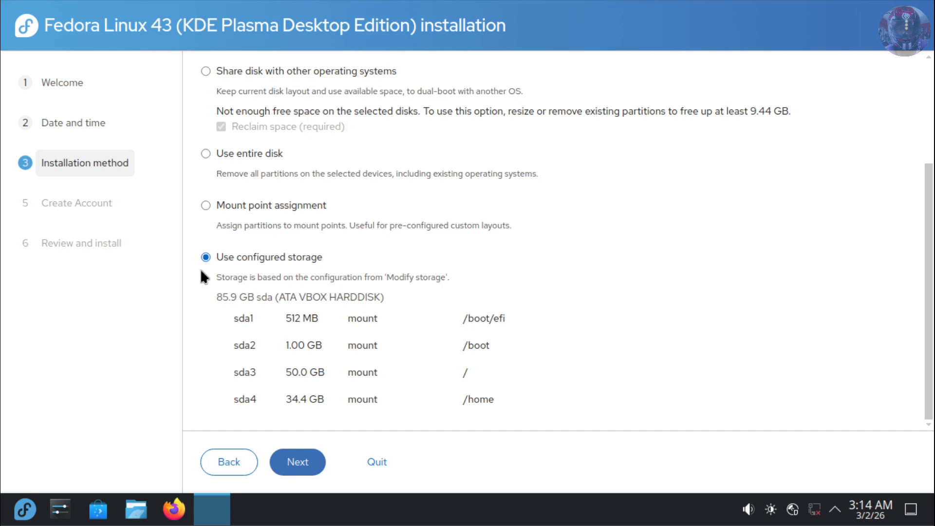
Enter the user's full name and user name, and set a matching account passphrase.
{"action": "left_click", "coordinate": [298, 461]}
{"action": "left_click", "coordinate": [405, 159]}
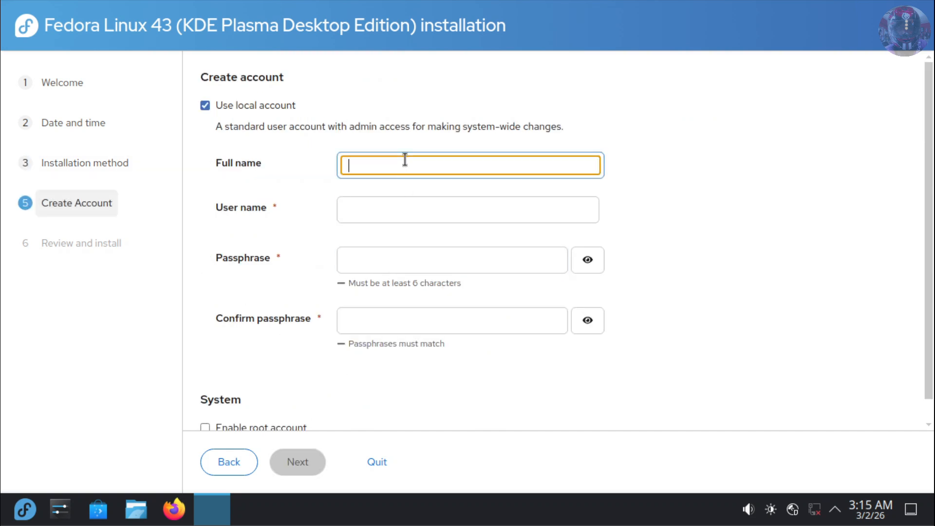
{"action": "type", "text": "aho"}
{"action": "left_click", "coordinate": [419, 211]}
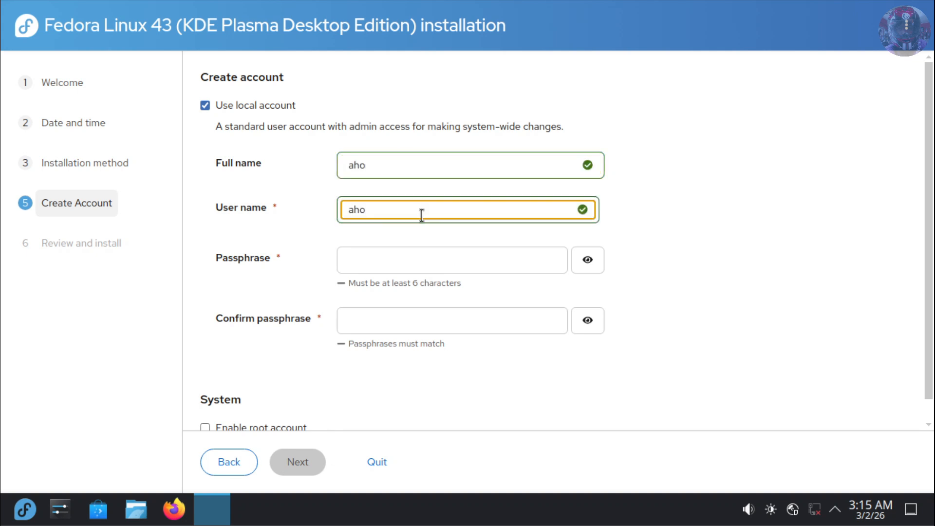
{"action": "left_click", "coordinate": [588, 261]}
{"action": "left_click", "coordinate": [590, 322]}
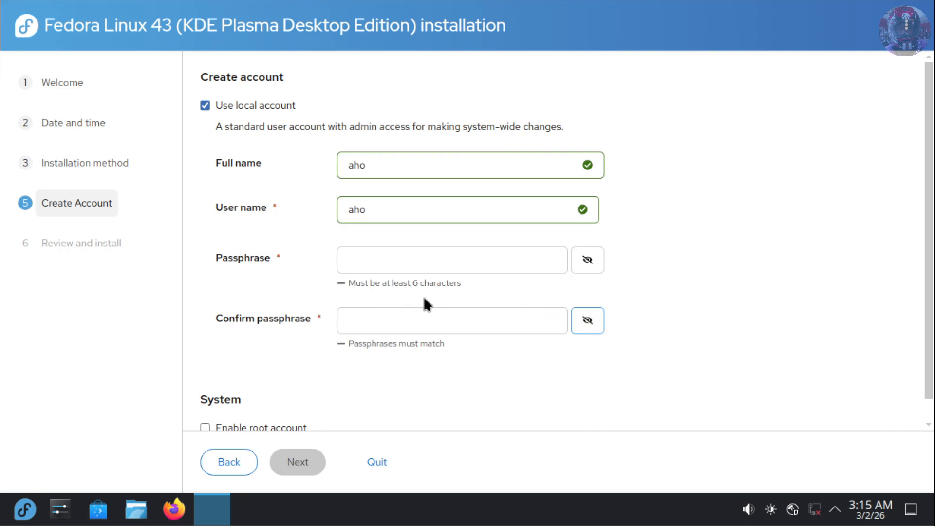
{"action": "left_click", "coordinate": [469, 263]}
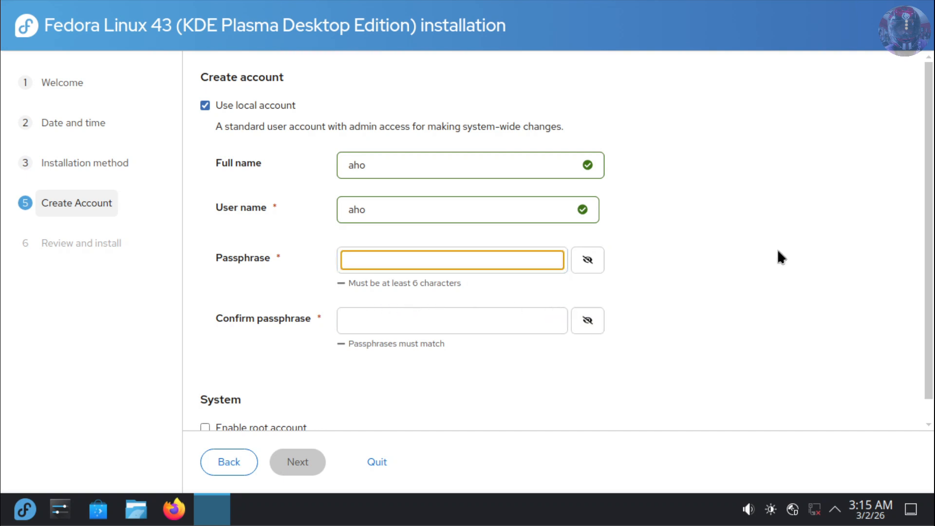
{"action": "type", "text": "123456"}
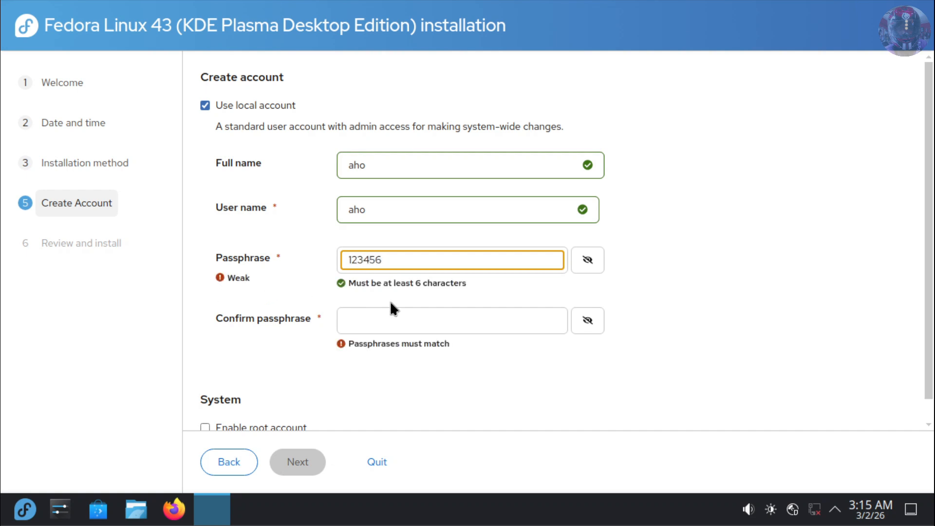
{"action": "left_click", "coordinate": [429, 319]}
{"action": "type", "text": "123456"}
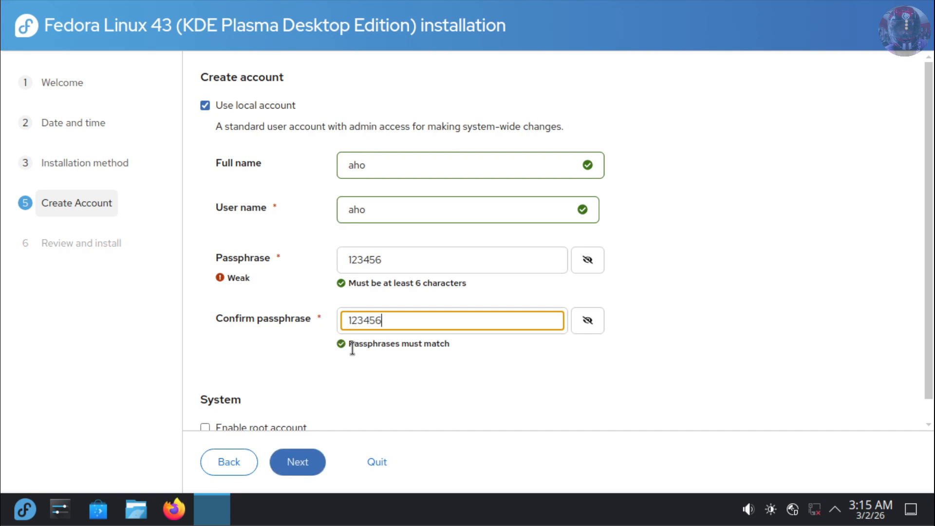
Enable the root account and enter and confirm its passphrase.
{"action": "scroll", "coordinate": [341, 363], "scroll_direction": "down", "scroll_amount": 1}
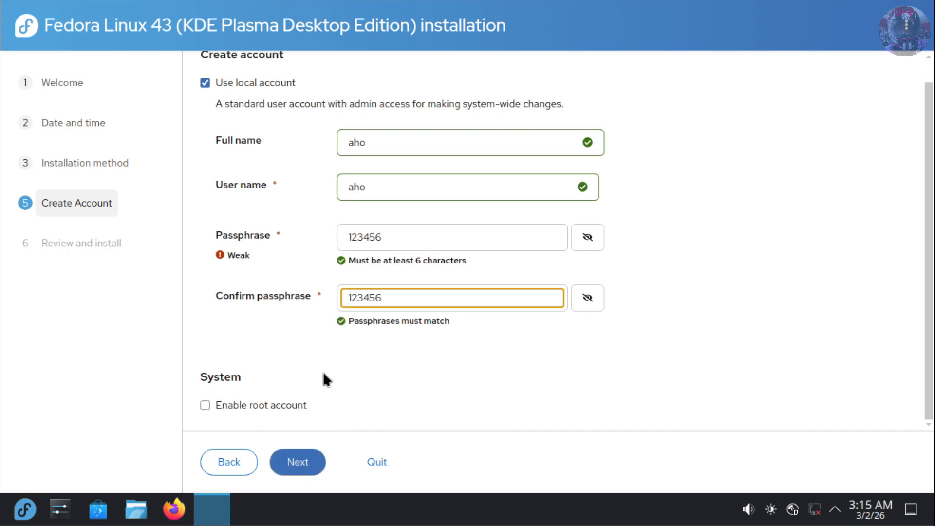
{"action": "left_click", "coordinate": [205, 406]}
{"action": "left_click", "coordinate": [588, 324]}
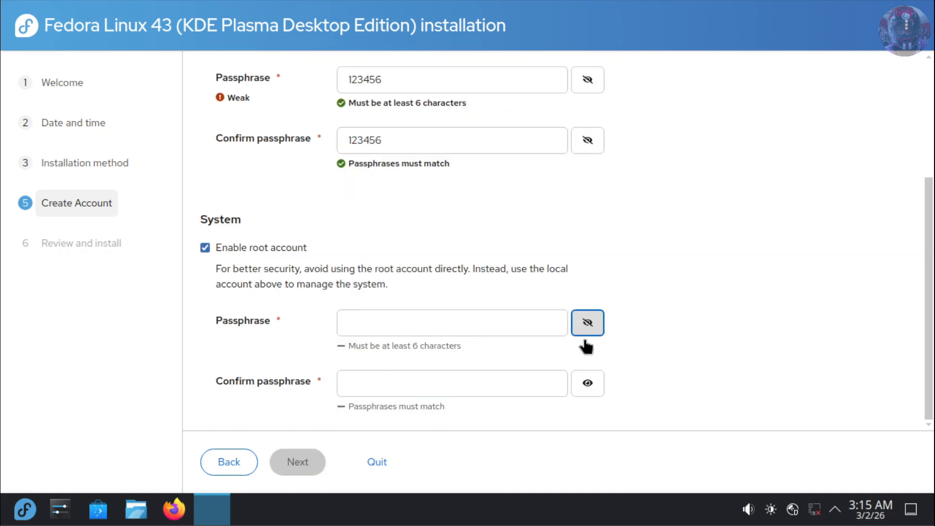
{"action": "left_click", "coordinate": [586, 385]}
{"action": "left_click", "coordinate": [445, 324]}
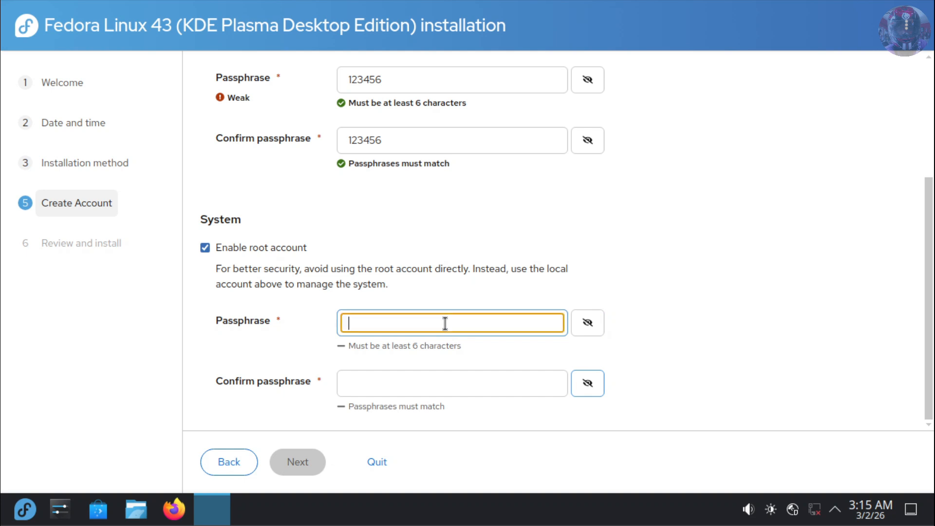
{"action": "type", "text": "123456"}
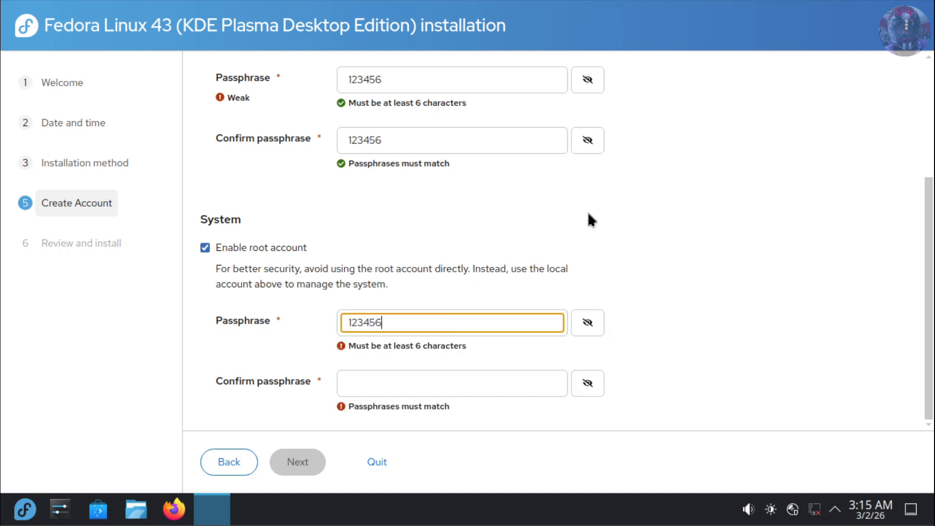
{"action": "left_click", "coordinate": [410, 383]}
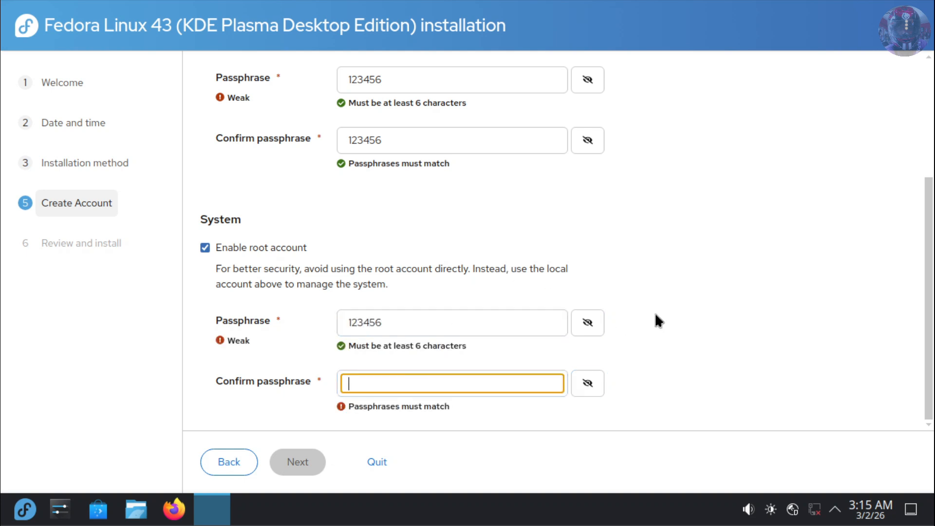
{"action": "type", "text": "123456"}
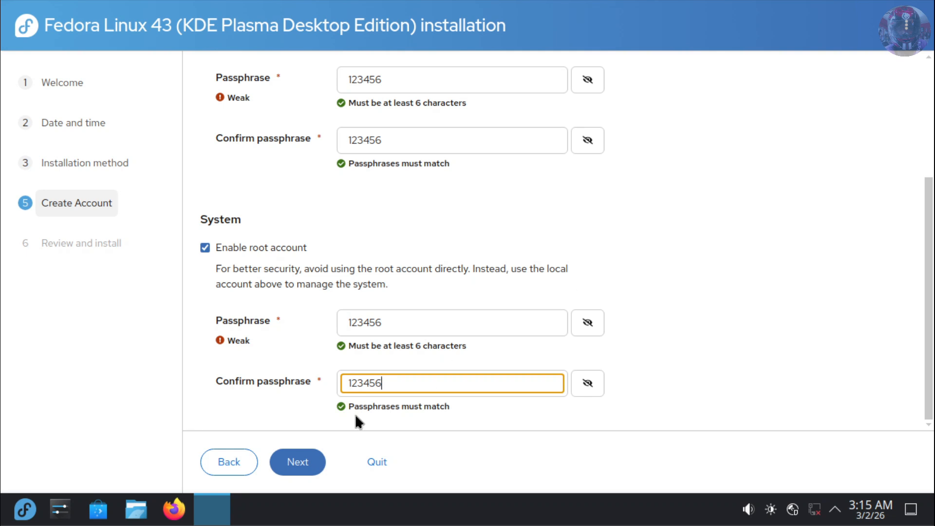
Review the installation summary and install Fedora Linux 43 KDE Plasma Desktop Edition.
{"action": "left_click", "coordinate": [287, 463]}
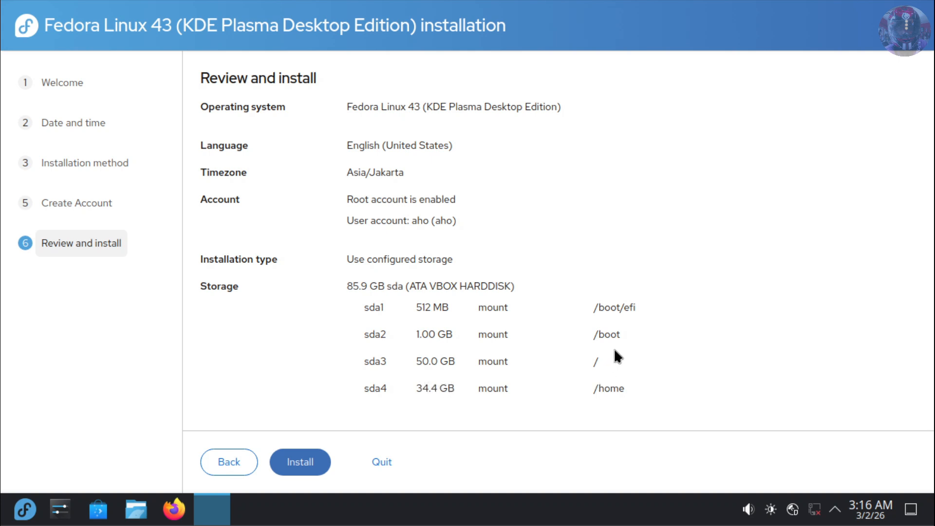
{"action": "left_click", "coordinate": [304, 462]}
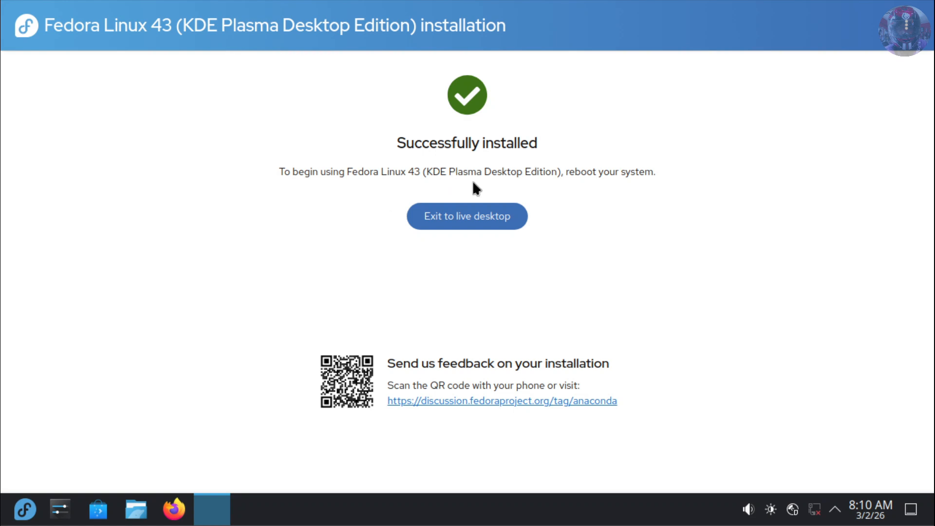
Exit the installer to the live desktop and restart the computer immediately.
{"action": "left_click", "coordinate": [483, 217]}
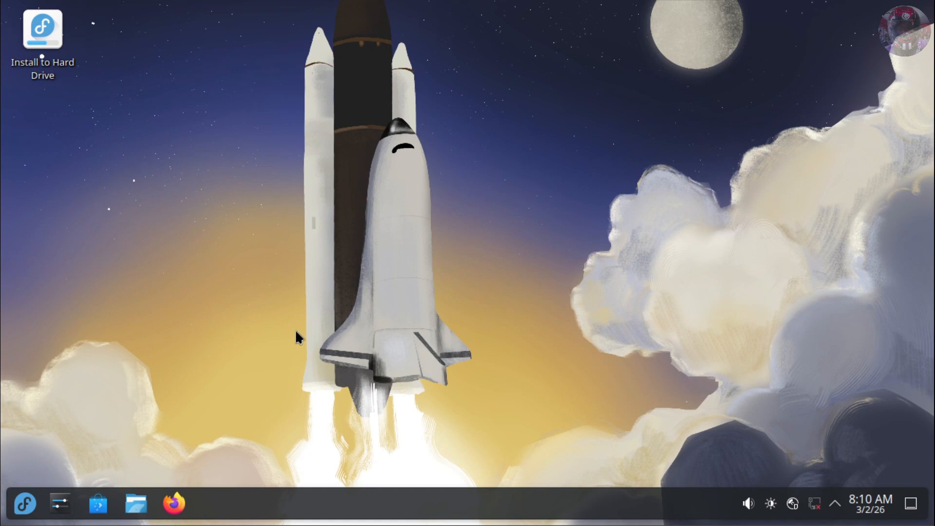
{"action": "left_click", "coordinate": [18, 509]}
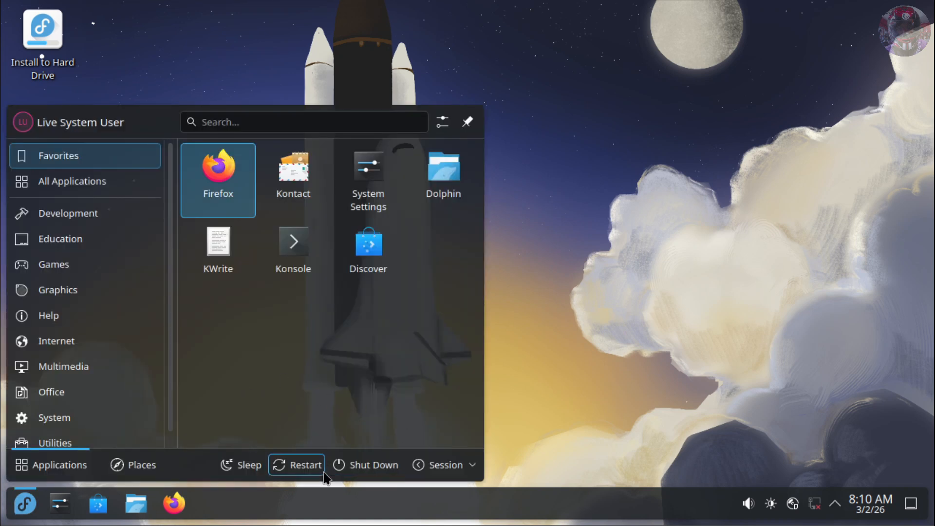
{"action": "left_click", "coordinate": [303, 466]}
{"action": "left_click", "coordinate": [420, 369]}
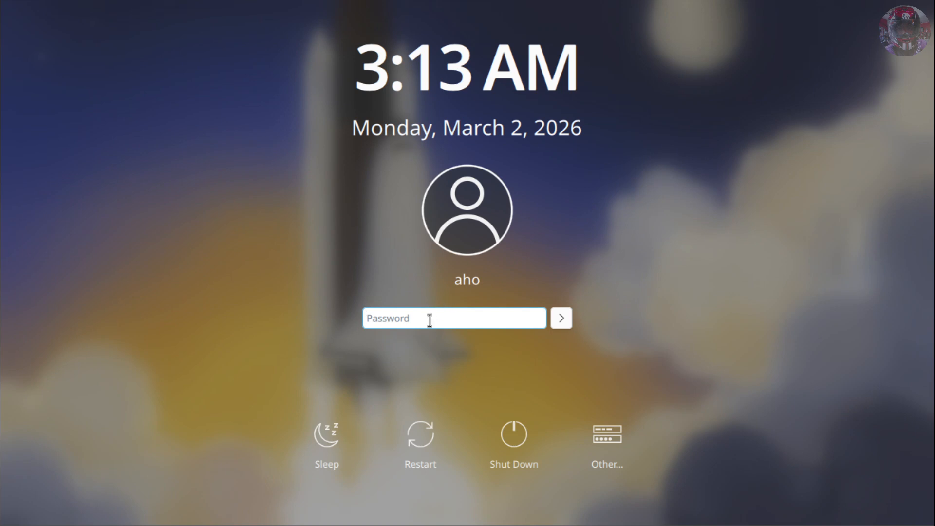
Log in with the account password and dismiss the Welcome Center.
{"action": "type", "text": "******"}
{"action": "key", "text": "Return"}
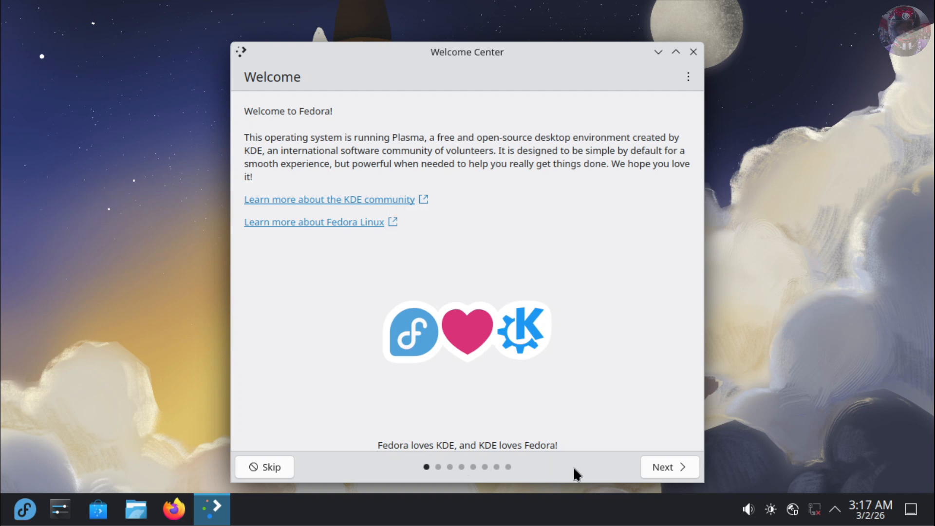
{"action": "left_click", "coordinate": [664, 475]}
{"action": "left_click", "coordinate": [663, 475]}
{"action": "left_click", "coordinate": [670, 467]}
{"action": "left_click", "coordinate": [693, 52]}
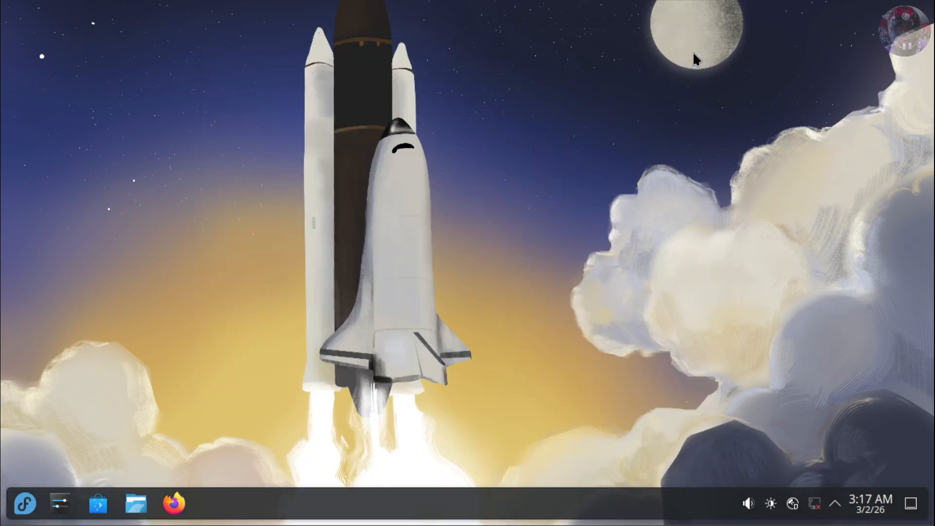